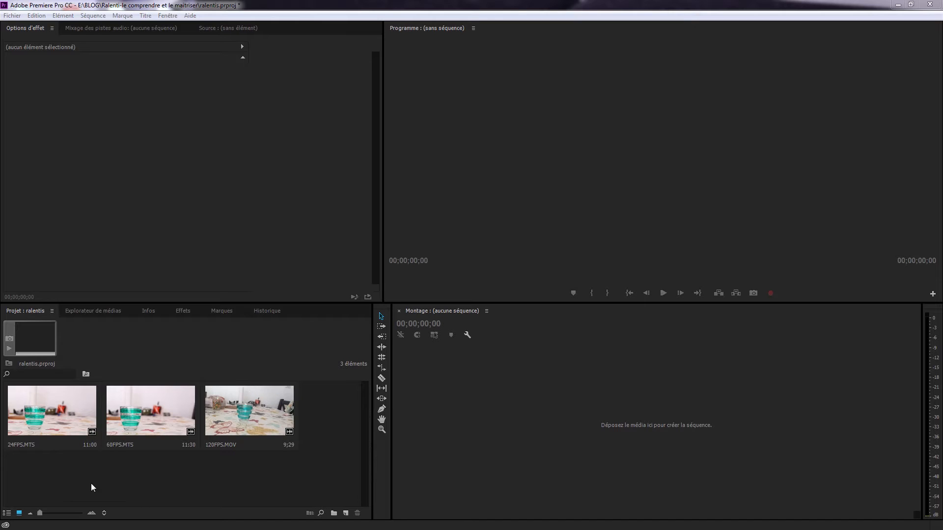
Create a new sequence from each of the three clips 24FPS.MTS, 60FPS.MTS and 120FPS.MOV
right_click(42, 429)
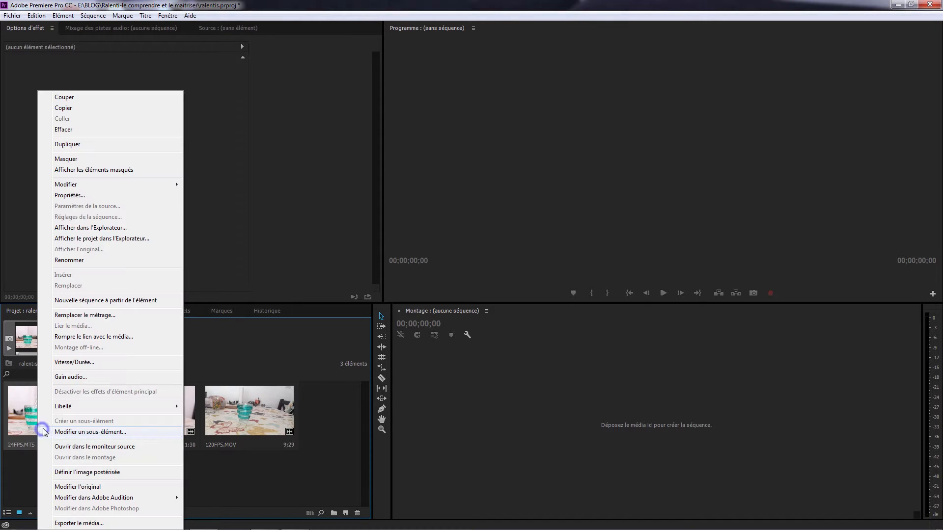
left_click(103, 300)
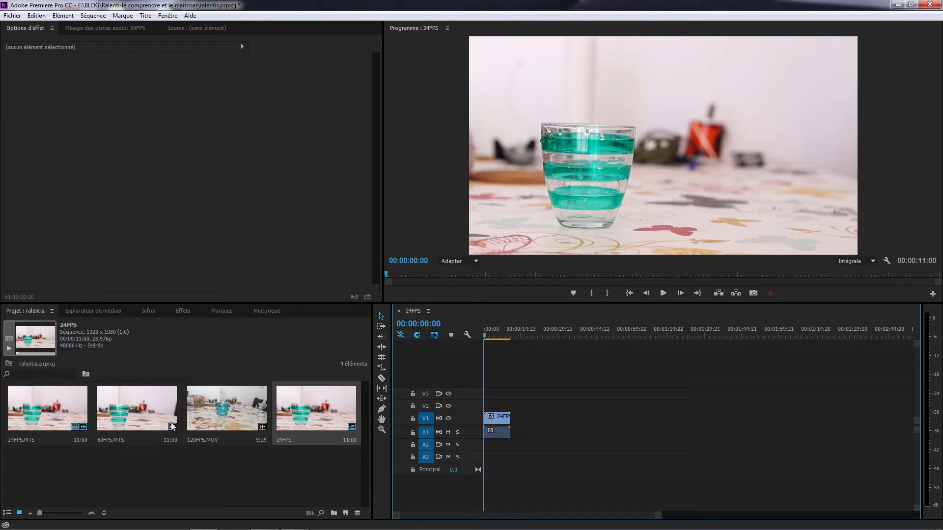
right_click(131, 420)
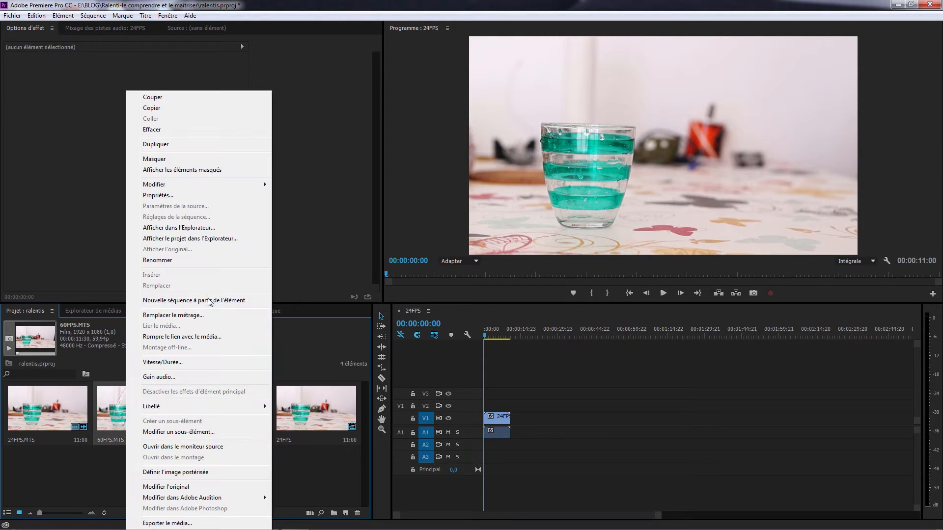
left_click(209, 300)
right_click(225, 417)
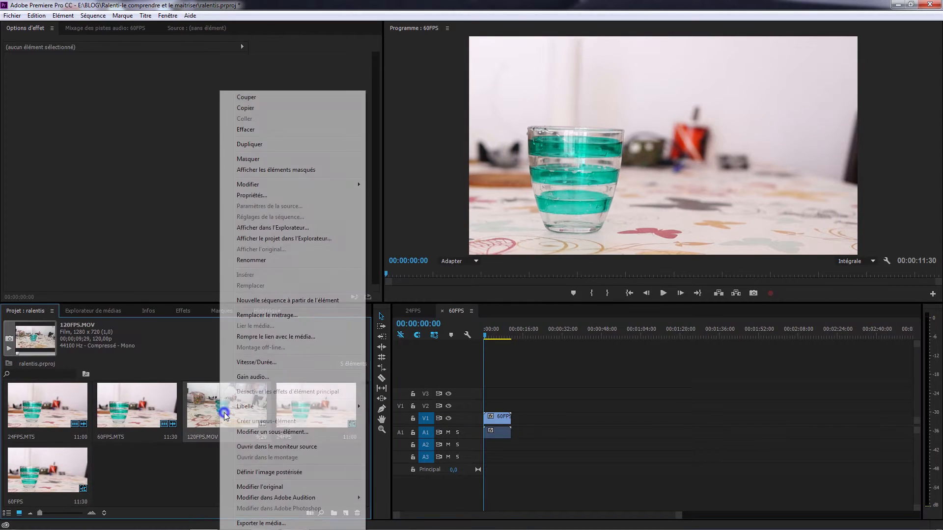
left_click(295, 300)
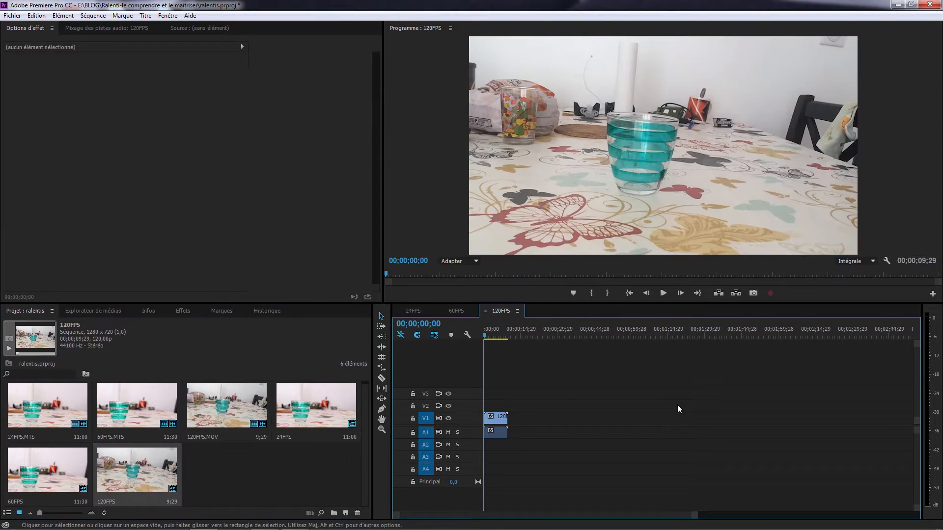
In the 24FPS sequence, set the clip's speed to 50 % with Flux optique as the time interpolation
left_click(411, 312)
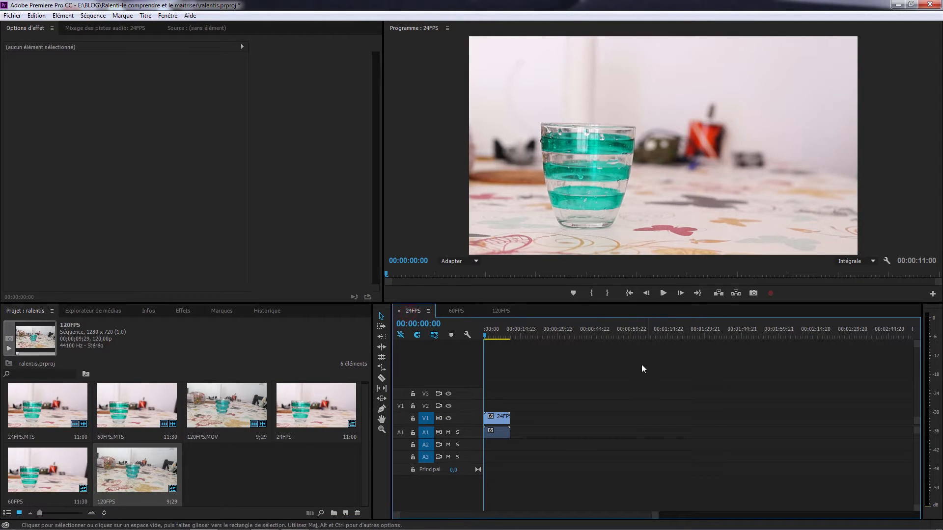
left_click(504, 422)
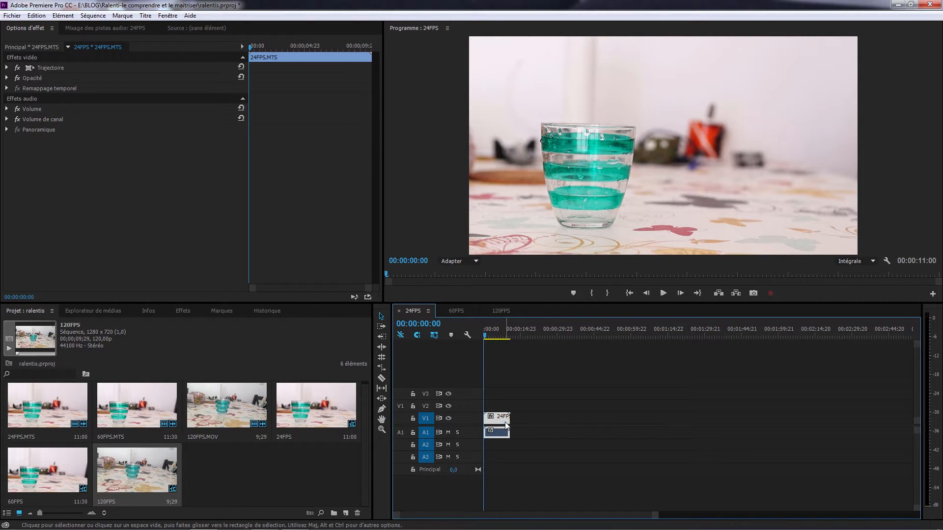
right_click(504, 422)
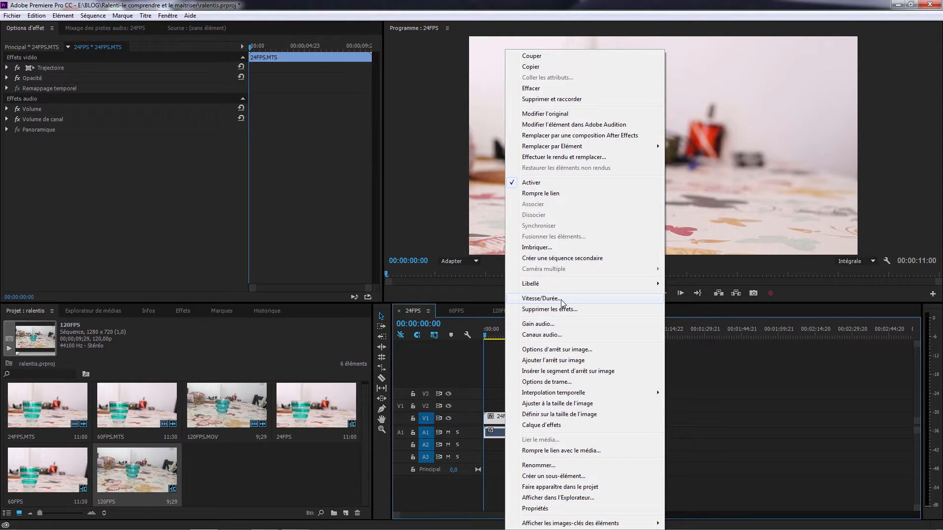
left_click(540, 299)
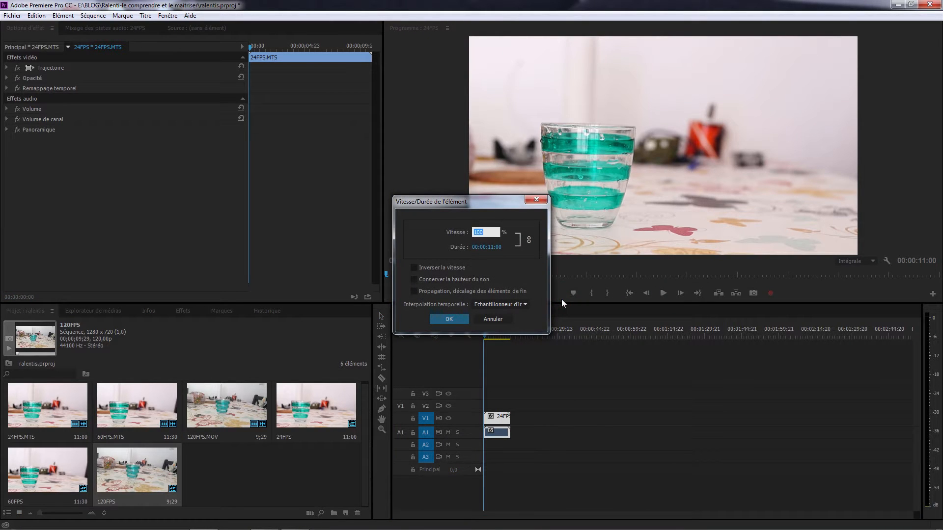
type("50")
left_click_drag(484, 203, 459, 220)
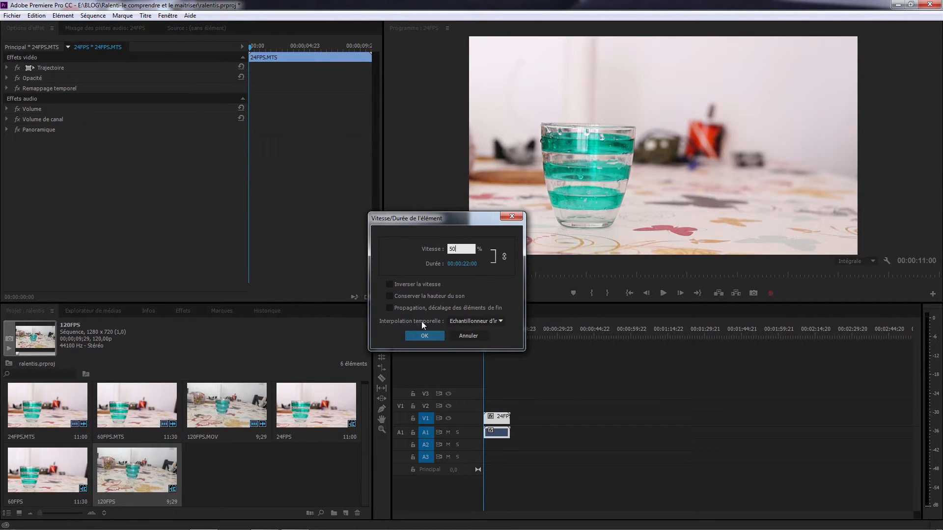
left_click(480, 320)
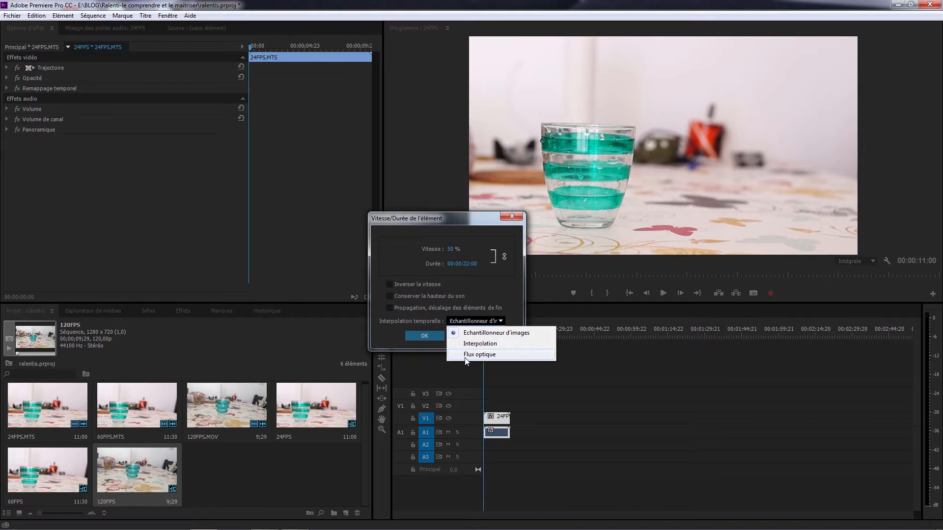
left_click(465, 358)
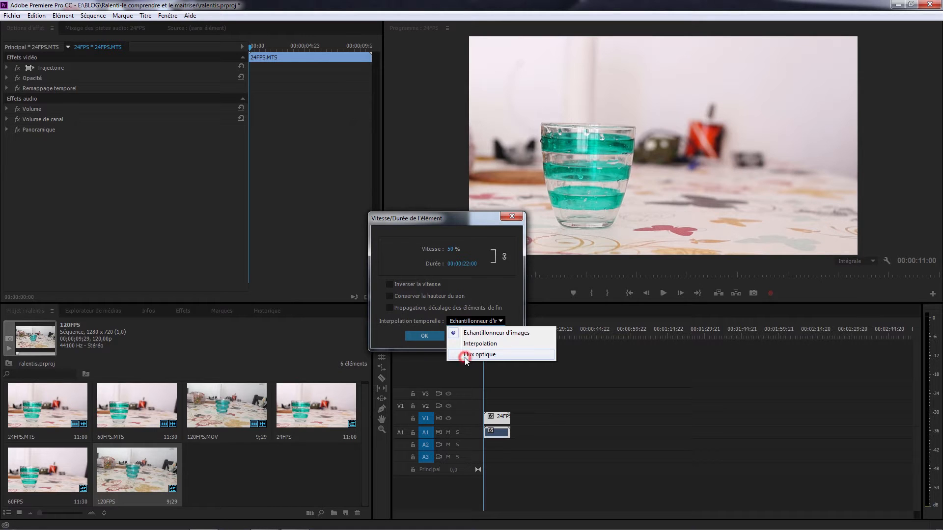
left_click(409, 333)
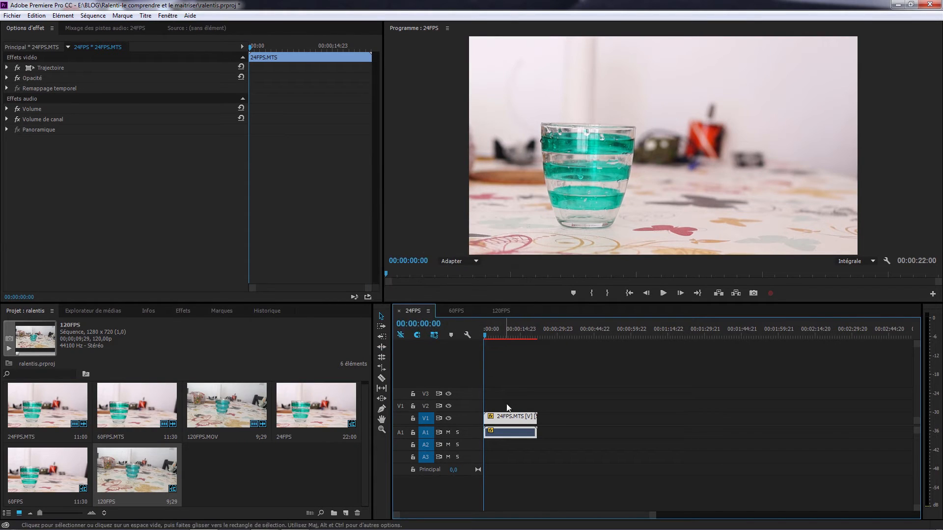
Play back the slowed 24FPS clip from the one-second mark and stop after the water starts pouring
left_click(486, 331)
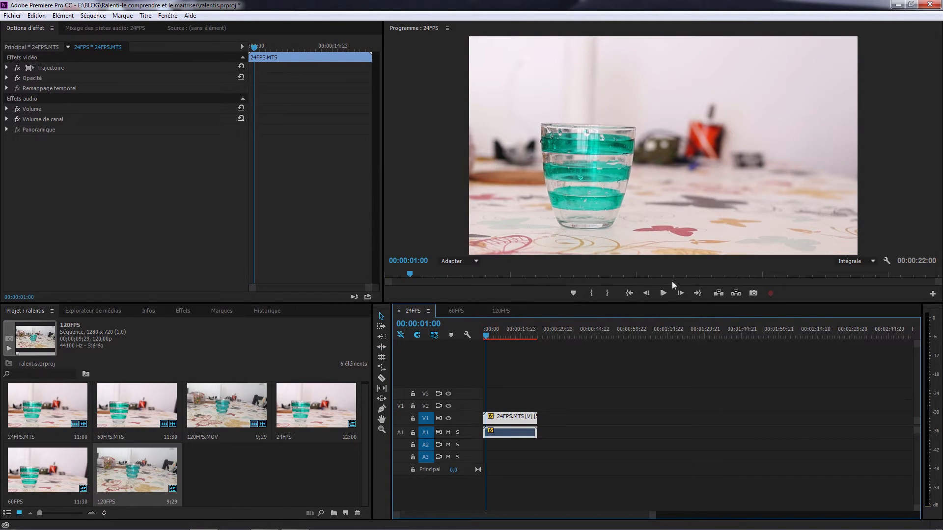
left_click(663, 293)
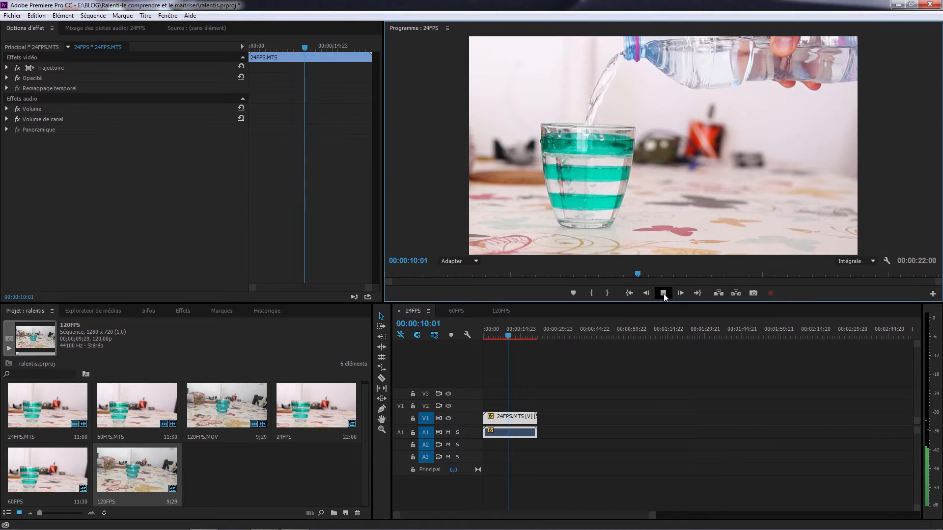
left_click(663, 294)
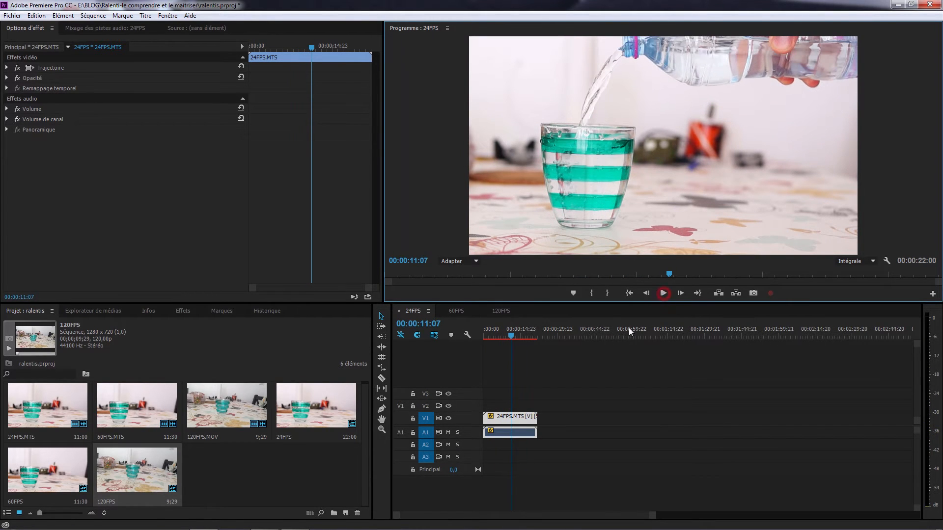
Set the 24FPS clip's speed to 30 % and render the sequence's effects from in to out
right_click(524, 416)
left_click(567, 304)
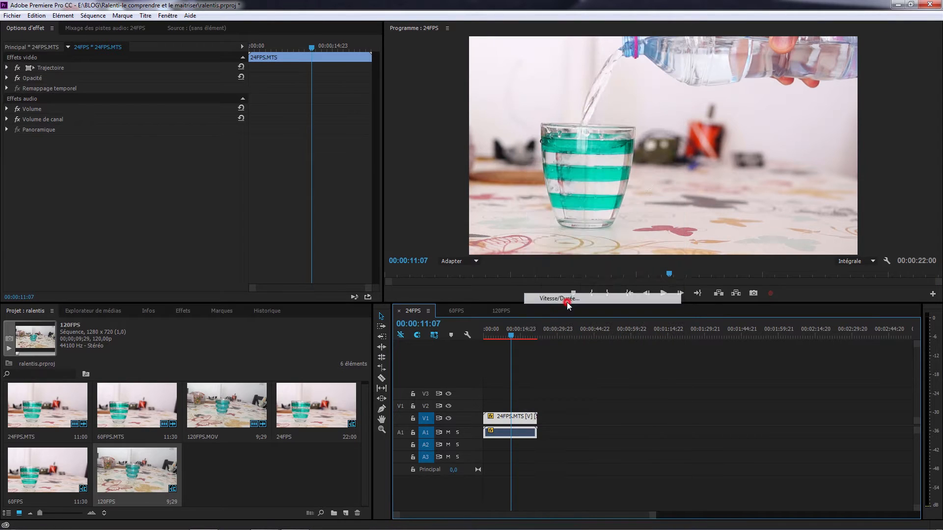
type("30")
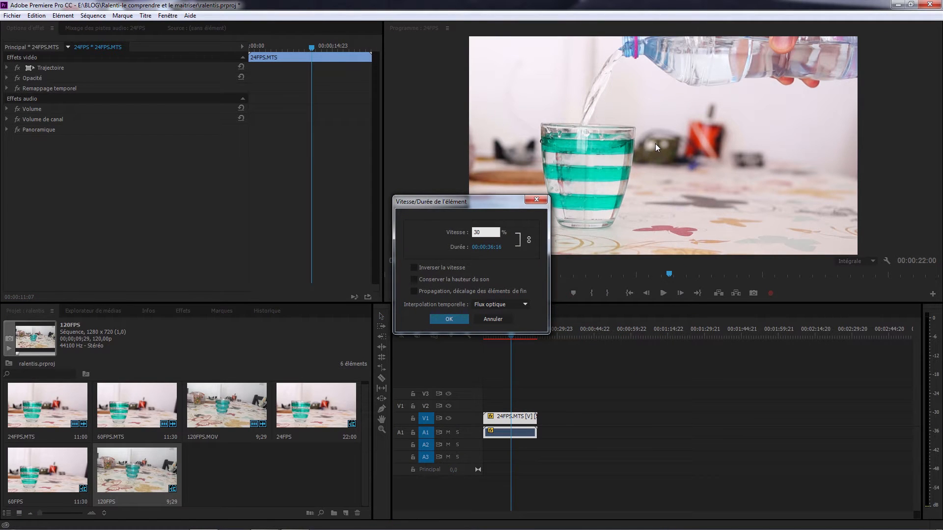
left_click(444, 322)
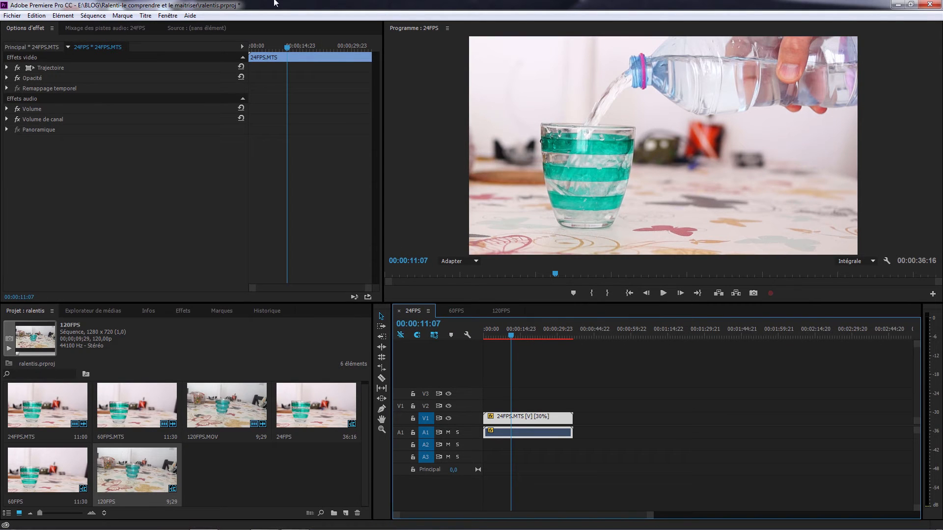
left_click(93, 15)
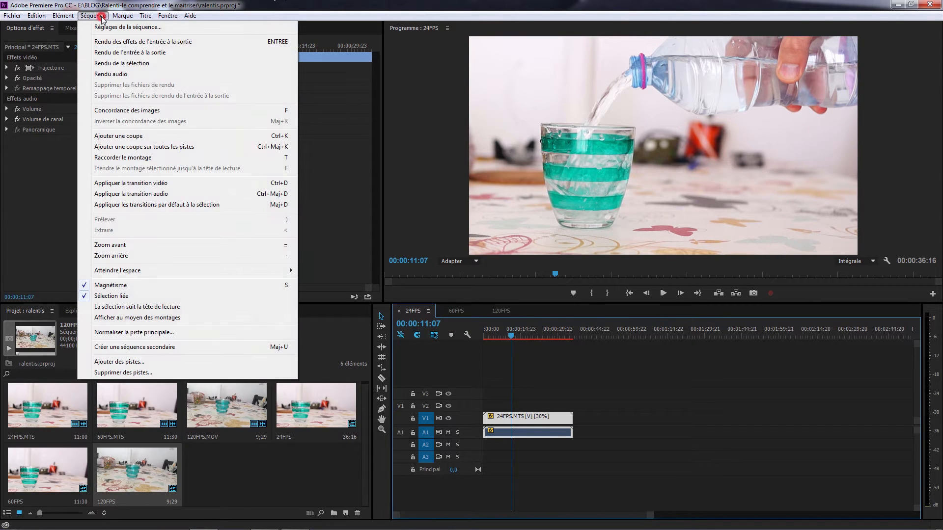
left_click(113, 43)
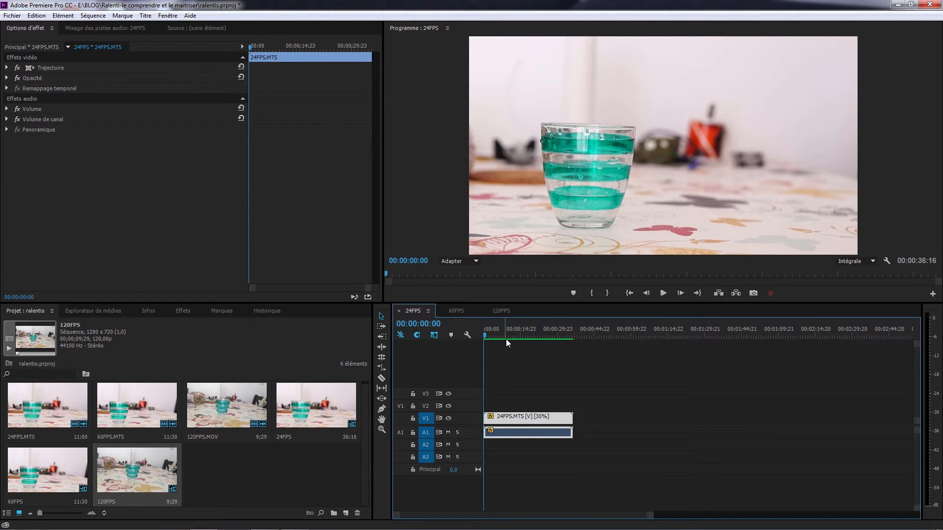
Play back the rendered 24FPS sequence from the start, replay the pouring from 00:00:15:00, and stop playback
left_click(663, 294)
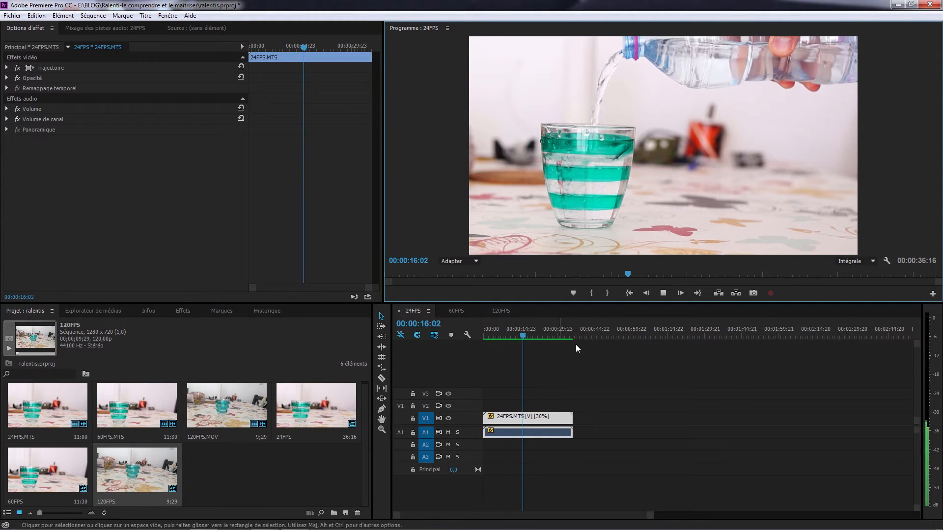
left_click(521, 335)
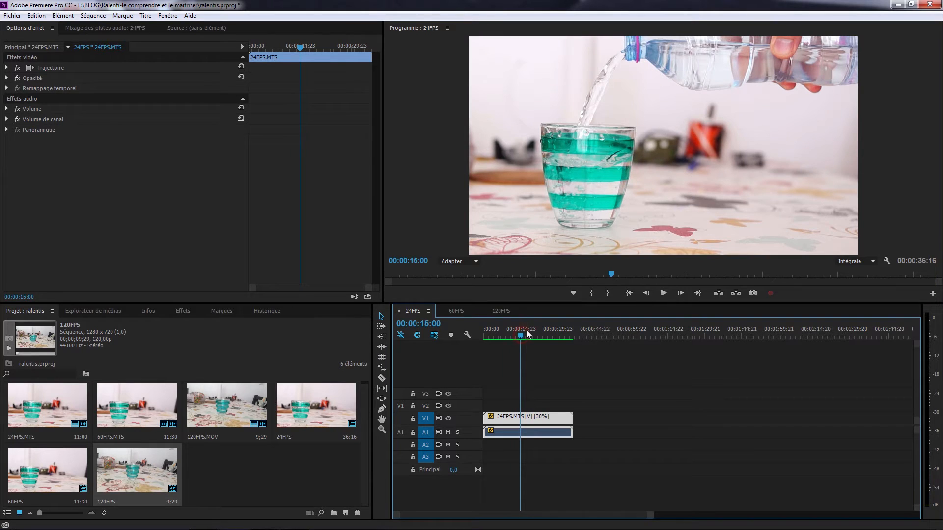
left_click(664, 293)
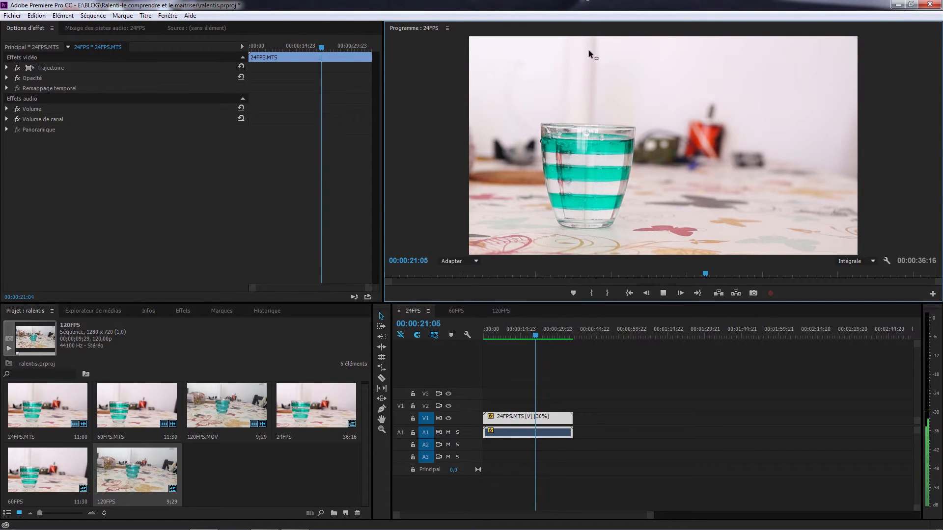
left_click(667, 296)
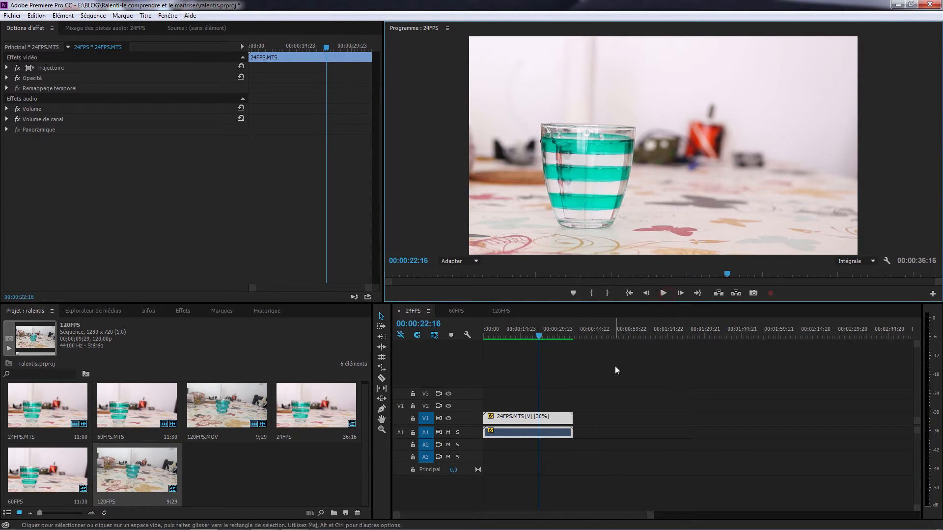
In the 60FPS sequence, set the clip's speed to 30 % with Flux optique as the time interpolation
left_click(456, 310)
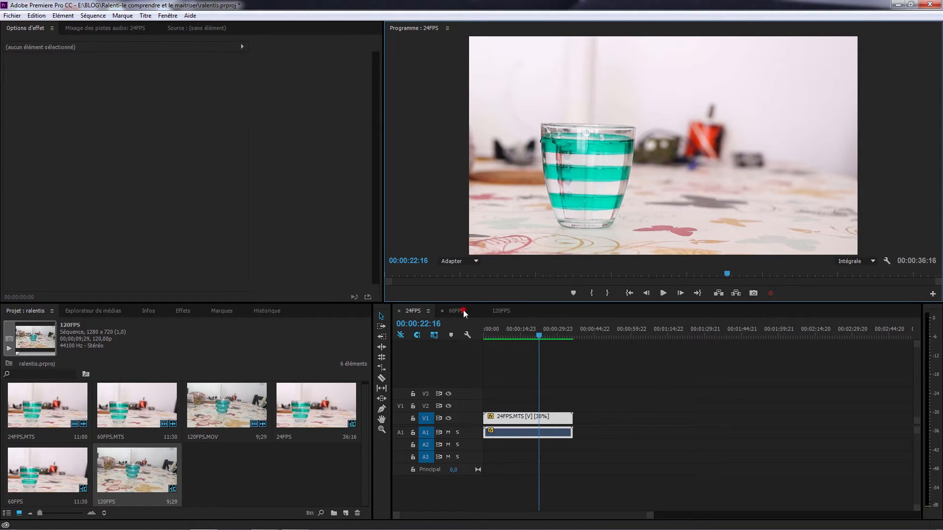
left_click(501, 421)
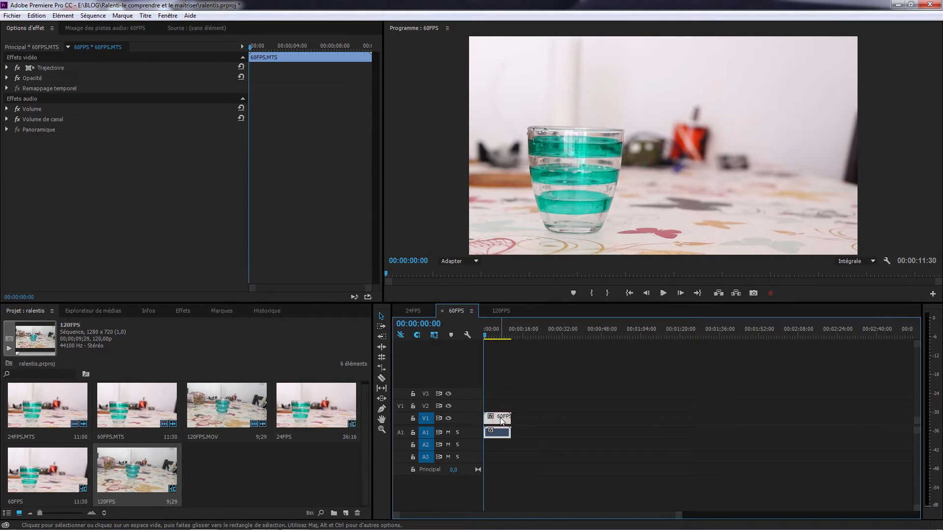
right_click(497, 425)
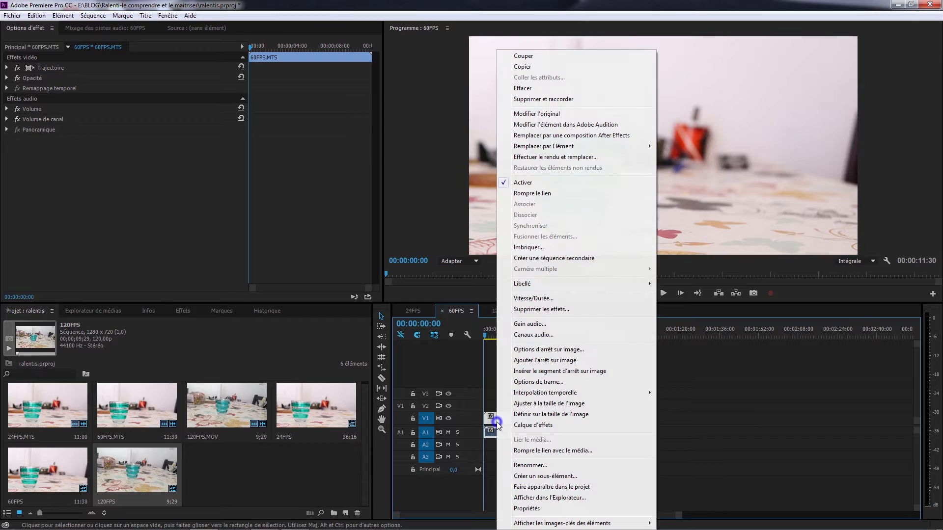
left_click(554, 299)
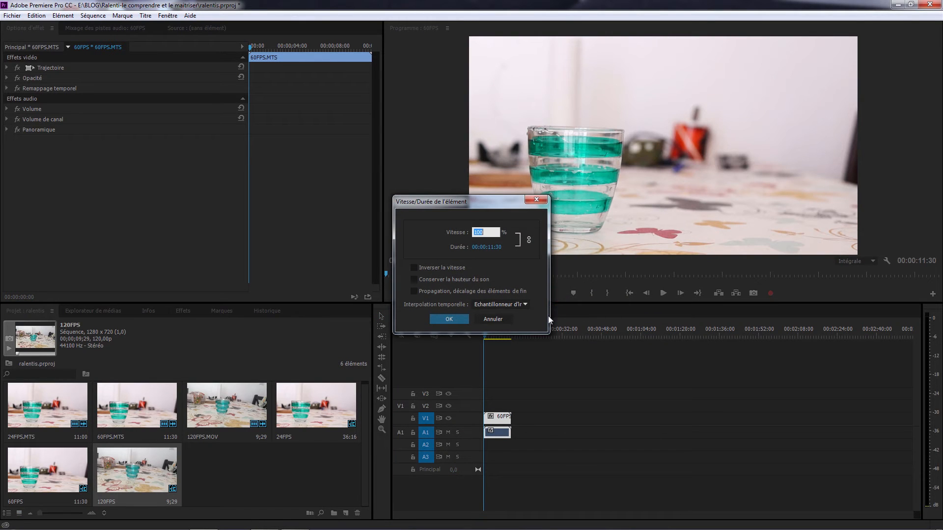
type("30")
left_click(490, 305)
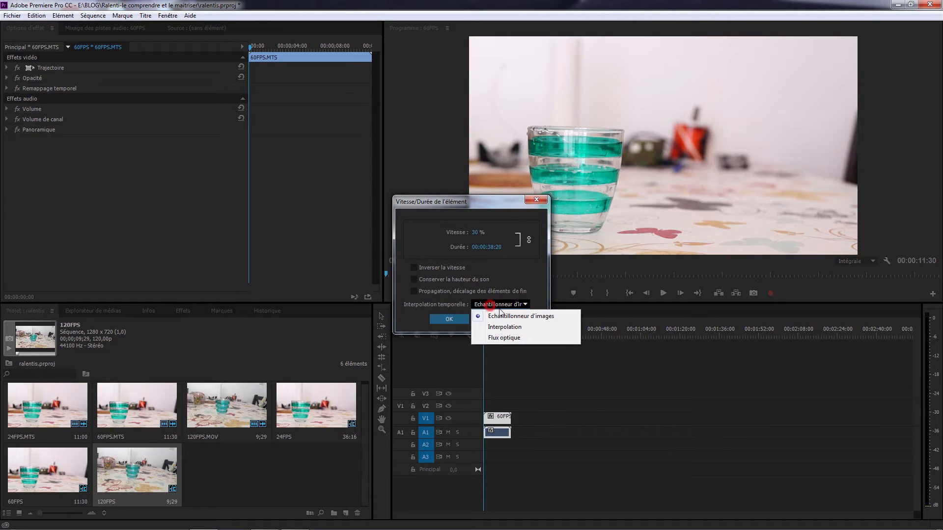
left_click(505, 339)
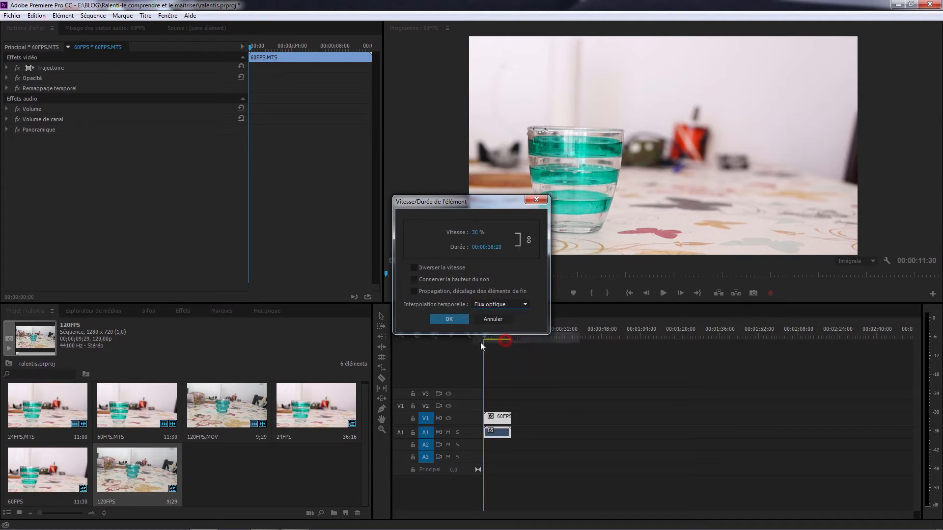
left_click(449, 319)
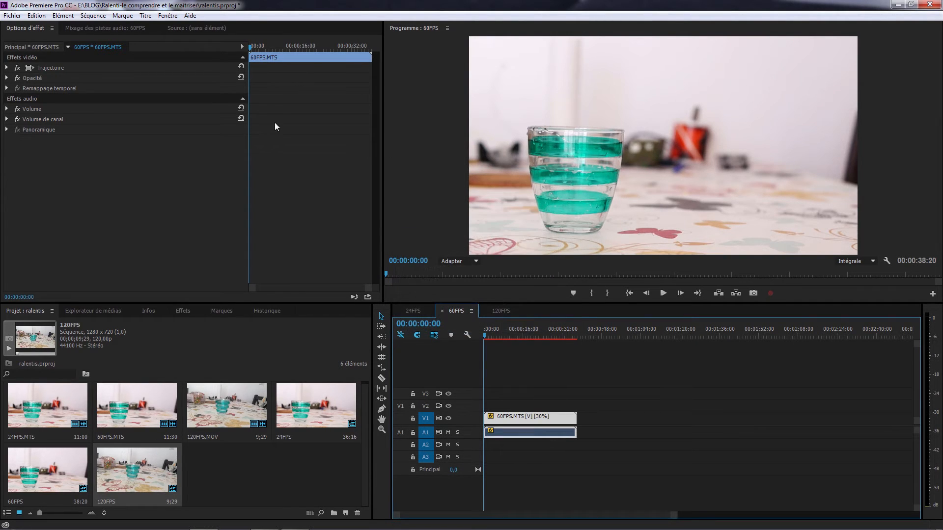
Render the 60FPS sequence's effects from in to out and play back the slow motion from the start
left_click(92, 16)
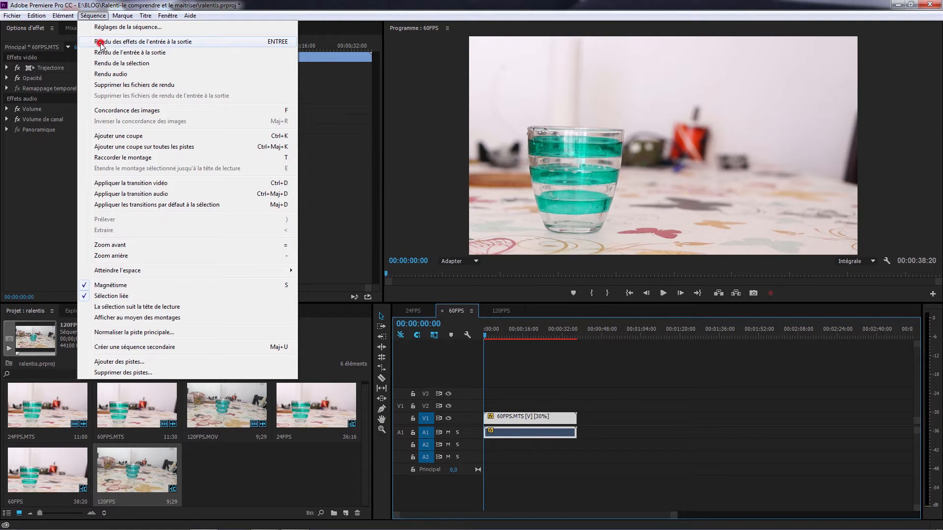
left_click(100, 42)
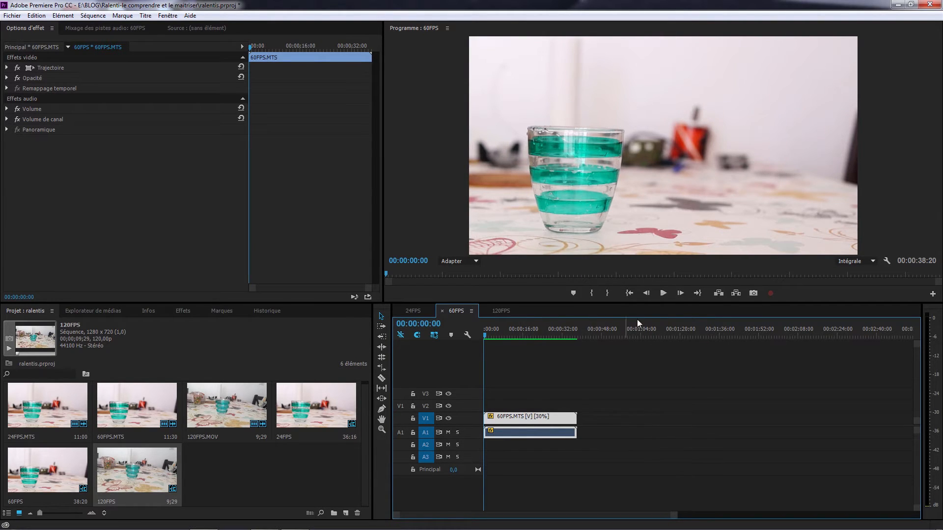
left_click(663, 293)
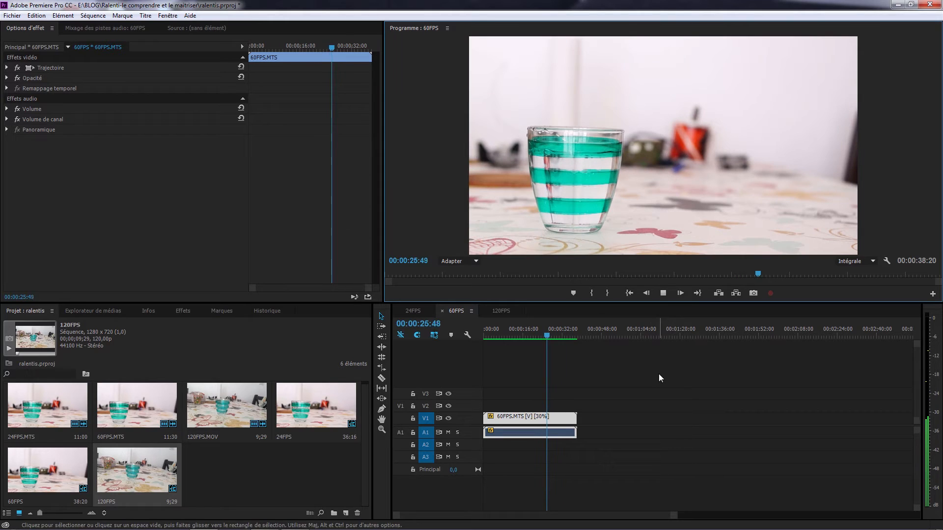
Stop the 60FPS playback and set the 120FPS sequence's clip to 30 % speed with Flux optique as the time interpolation
left_click(662, 294)
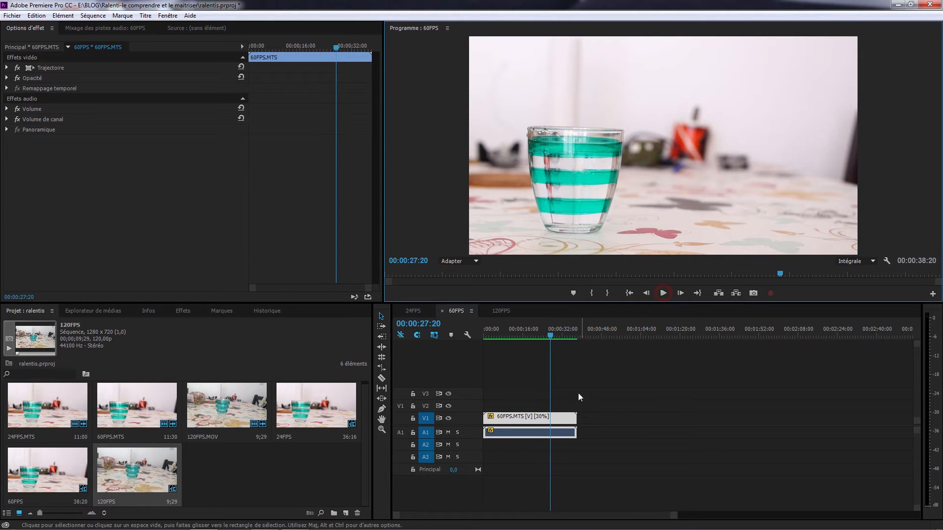
left_click(506, 314)
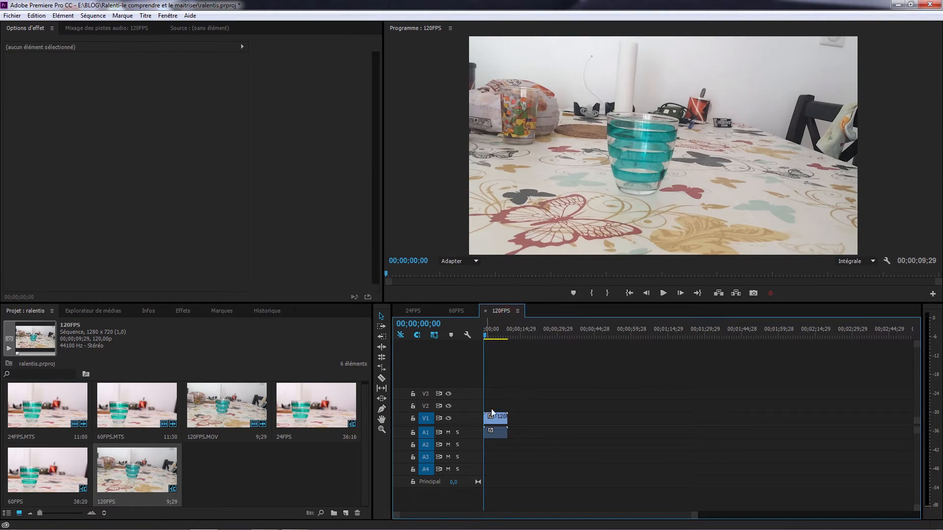
left_click(496, 420)
right_click(496, 419)
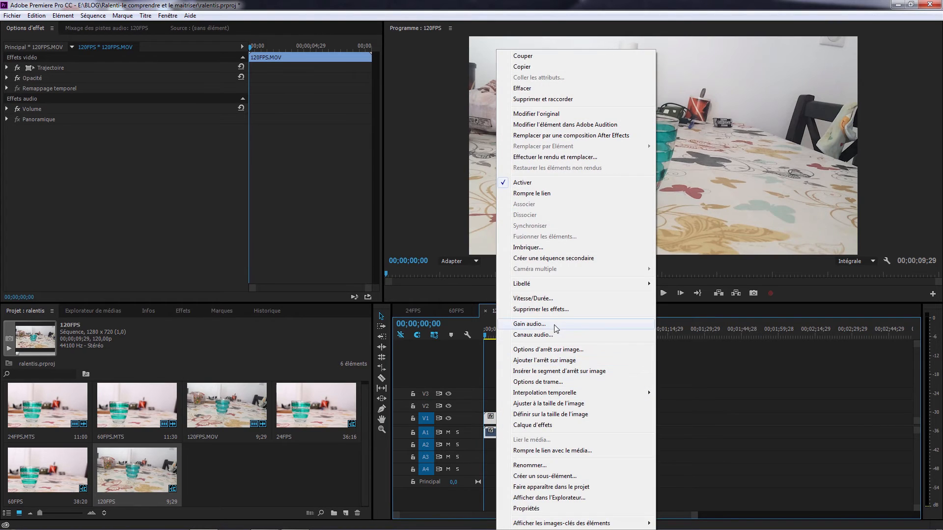
left_click(533, 298)
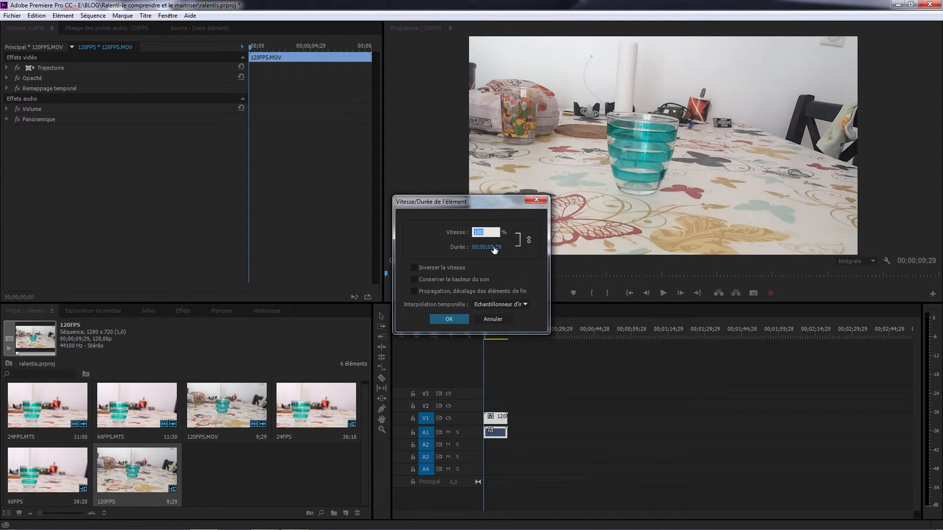
left_click(516, 305)
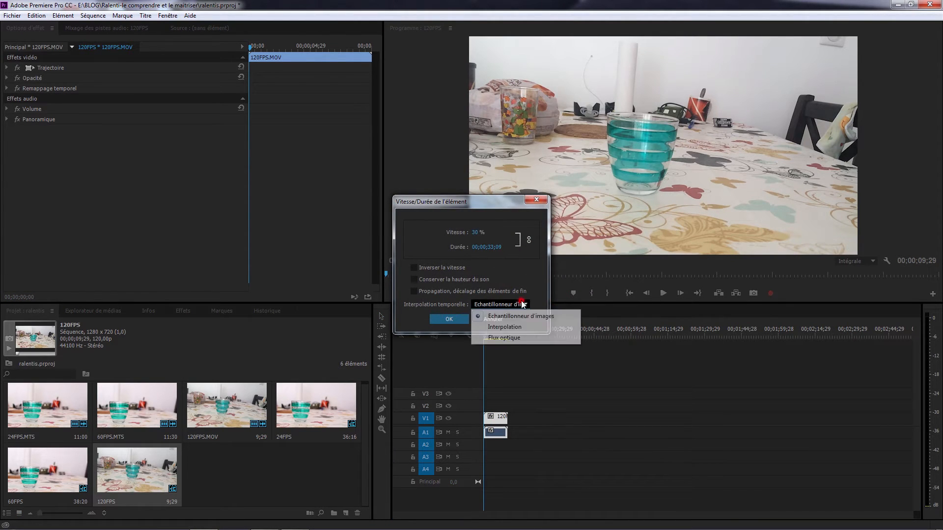
left_click(506, 338)
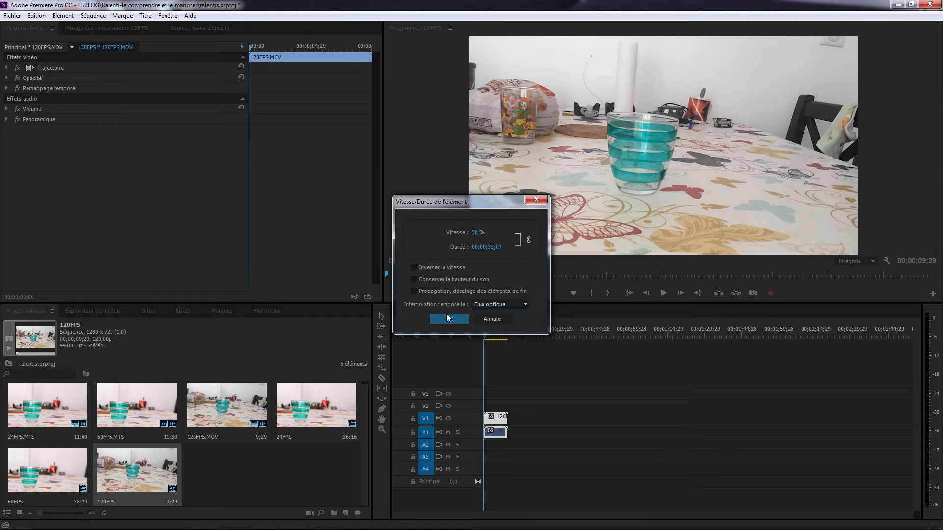
left_click(450, 319)
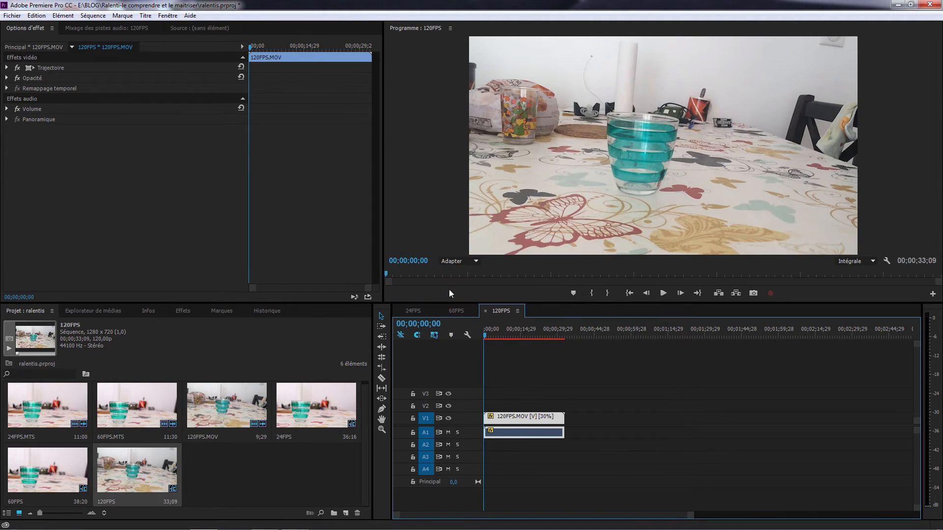
Render the 120FPS sequence's effects from in to out, play back the slow motion from the start, and stop it
left_click(93, 15)
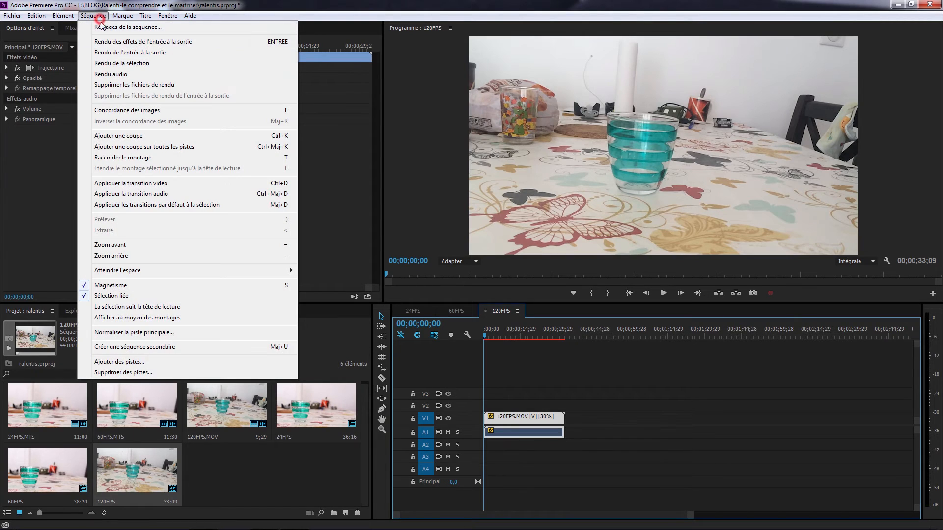
left_click(106, 43)
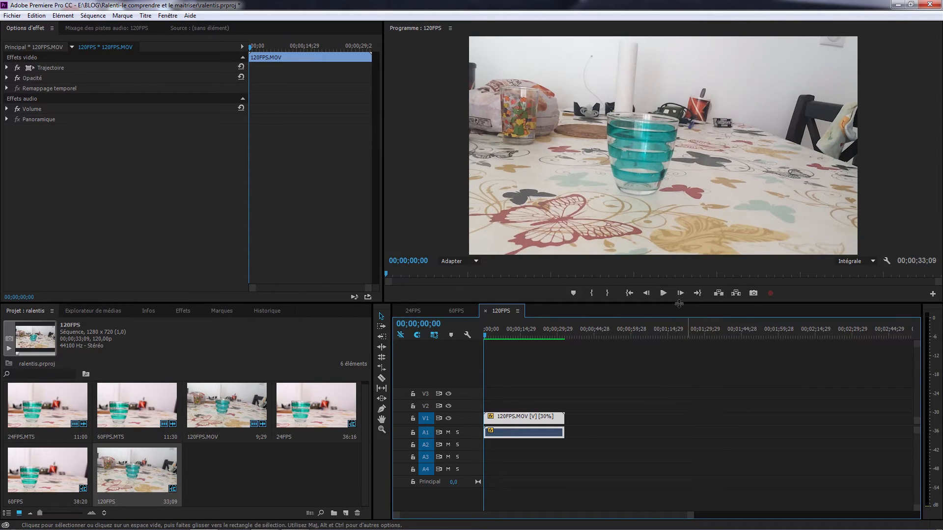
left_click(663, 293)
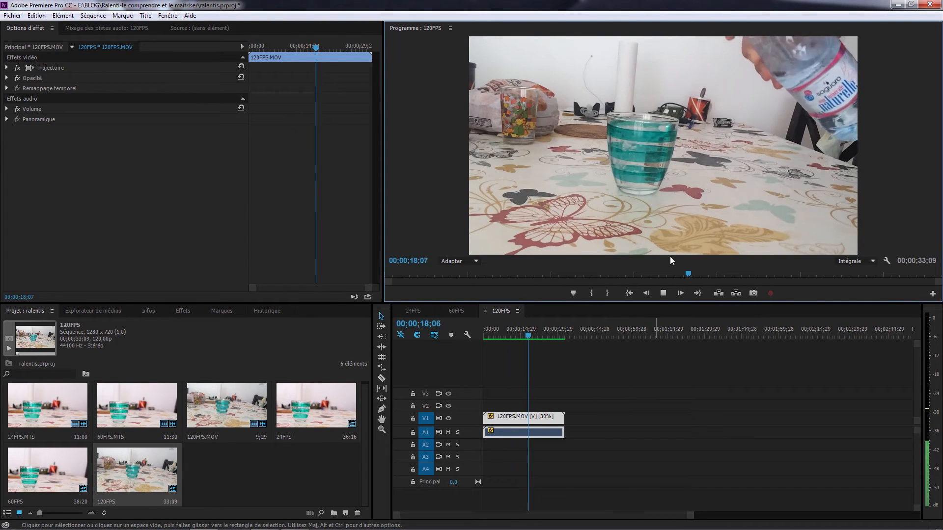
left_click(663, 293)
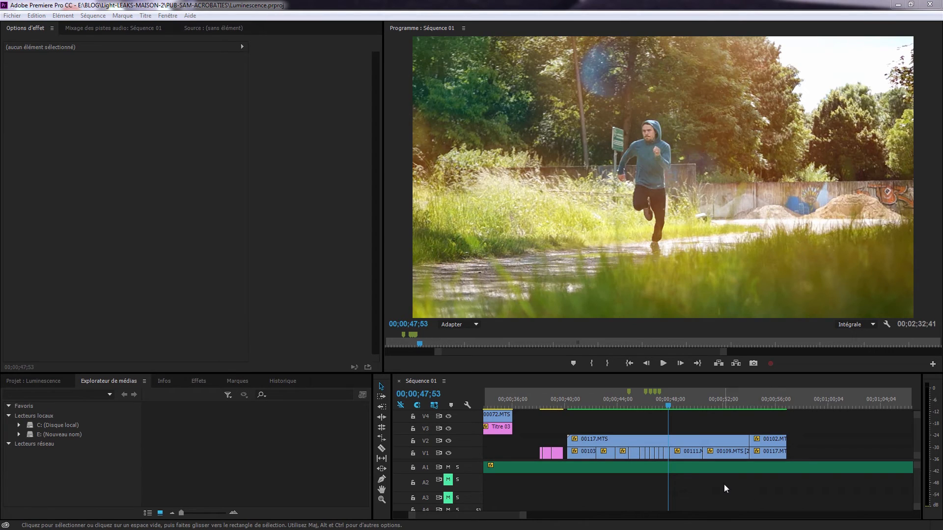
In the Luminescence project, scrub through the running shot and check the speed and time interpolation settings of clip 00111.MTS
left_click(664, 404)
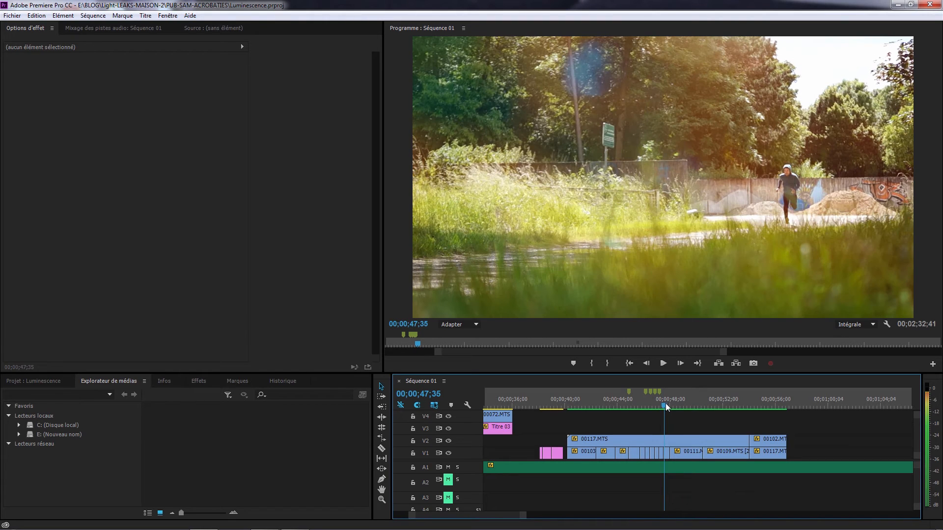
left_click_drag(666, 403, 682, 406)
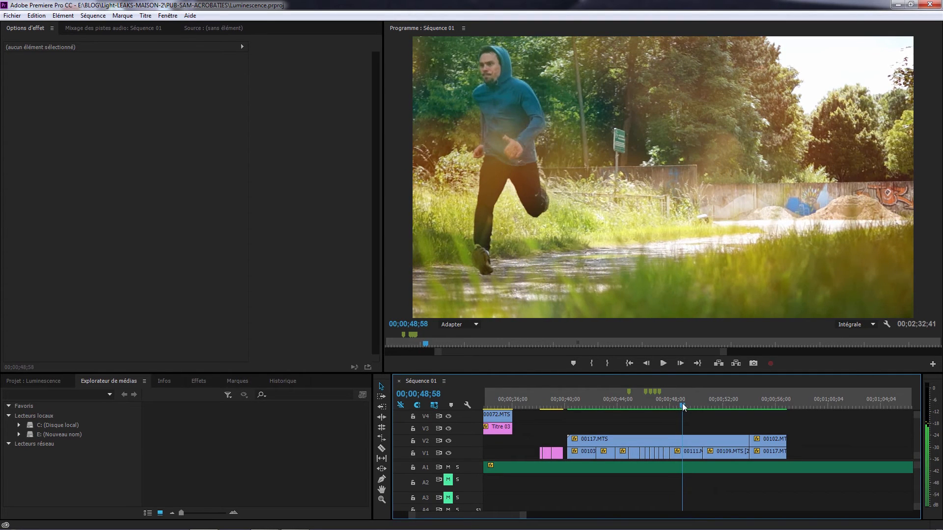
left_click(690, 456)
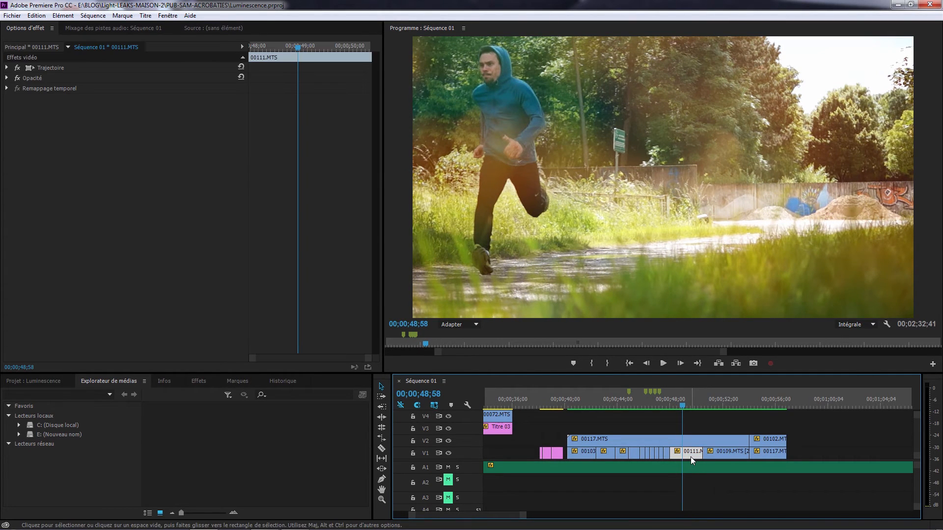
right_click(690, 457)
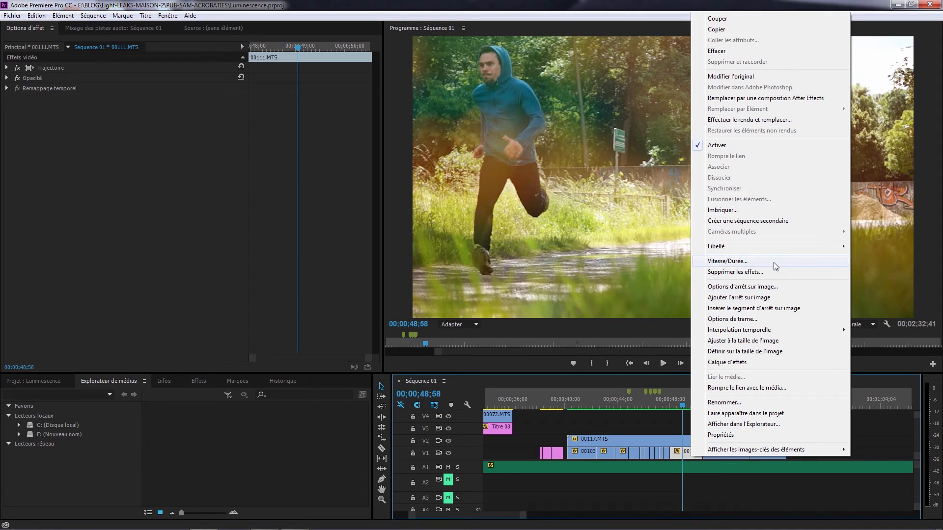
left_click(773, 262)
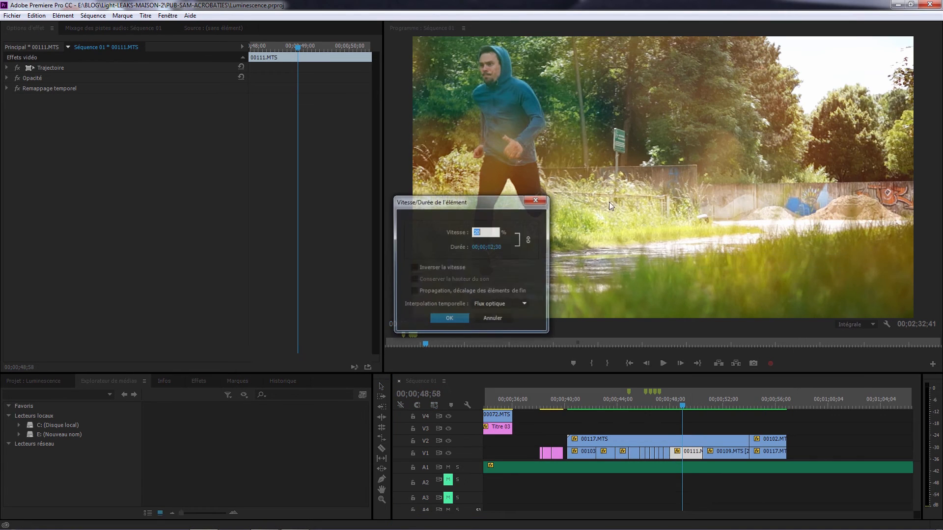
left_click(457, 319)
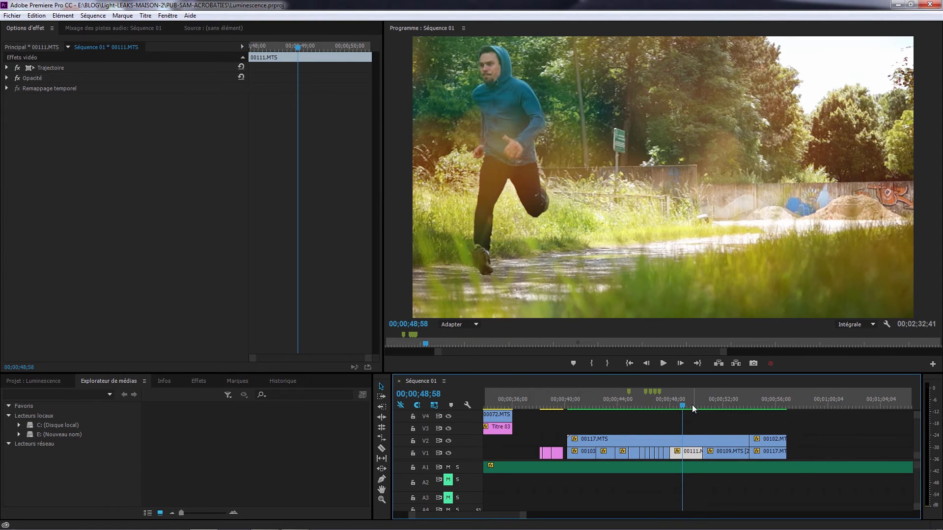
Replay the slowed running shot 00111.MTS several times from about 00;00;48;40 to examine the smoothness of its motion
left_click_drag(692, 404, 680, 405)
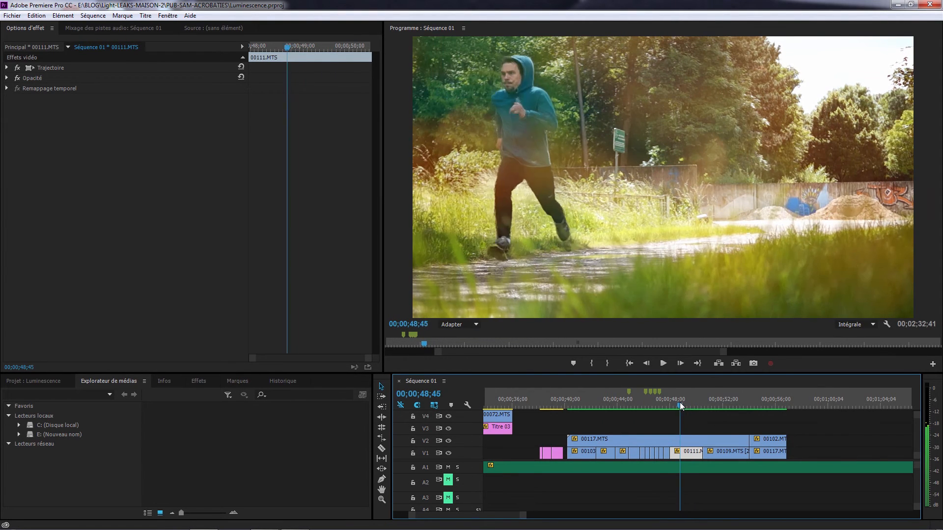
left_click(663, 363)
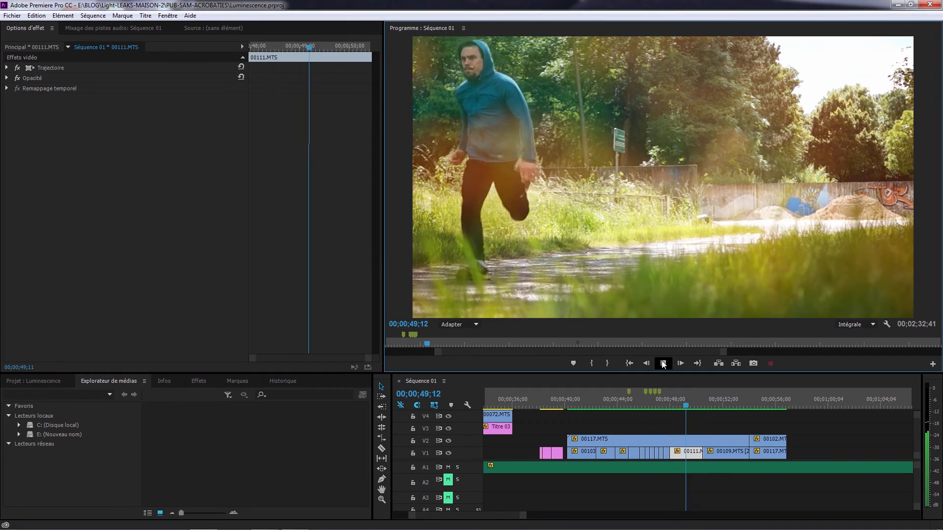
left_click(662, 364)
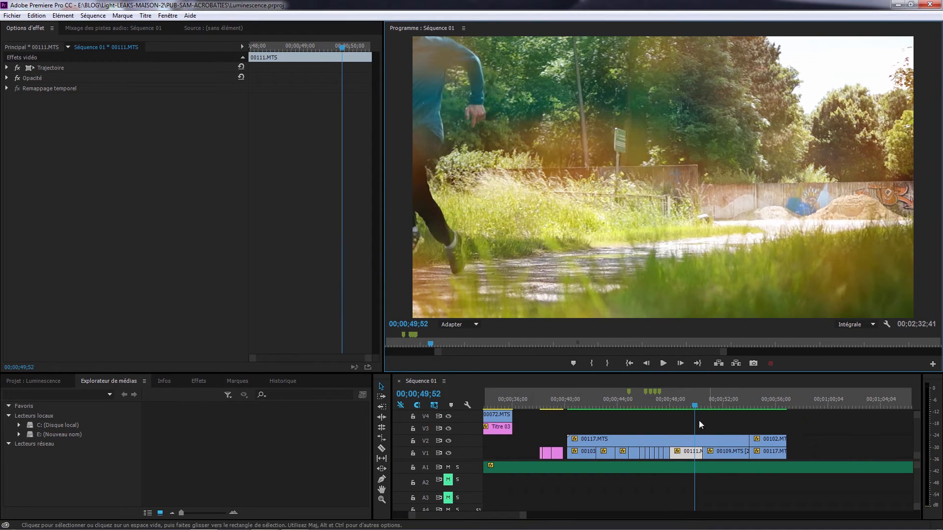
left_click(678, 405)
left_click(663, 365)
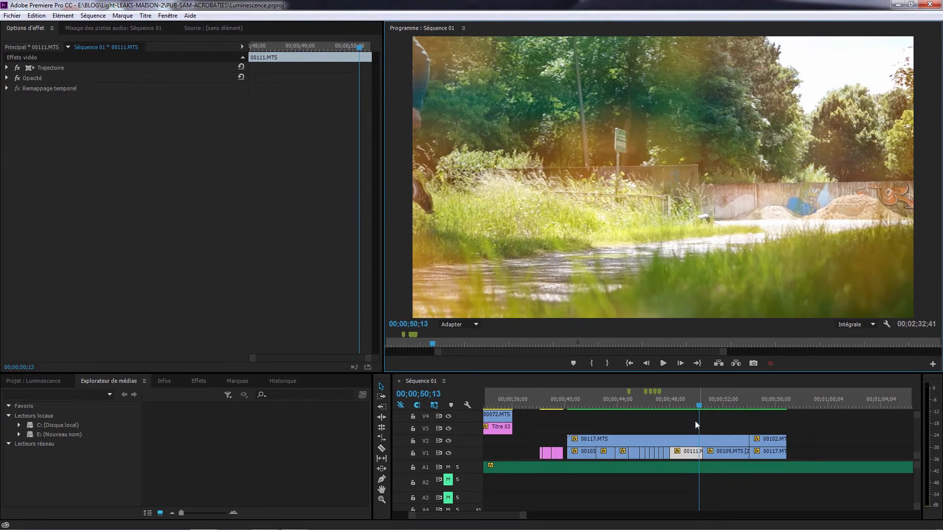
left_click(687, 402)
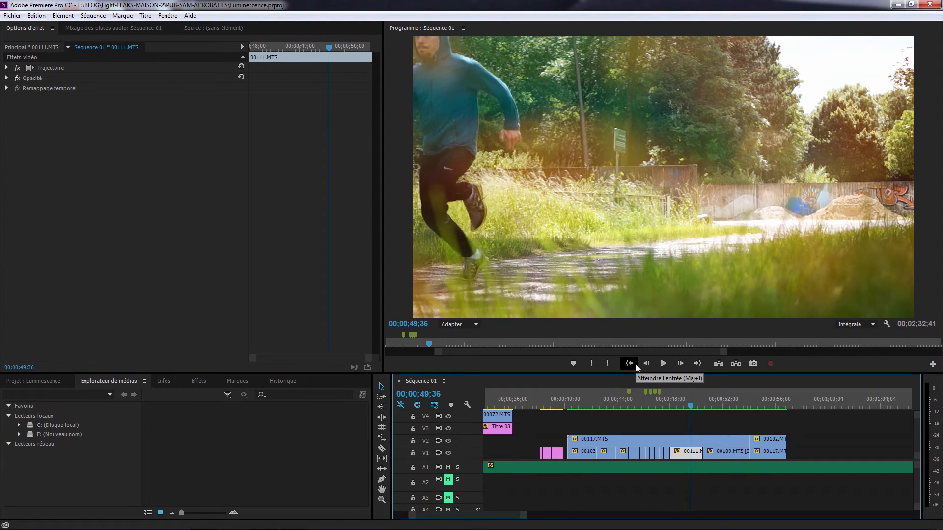
left_click(677, 403)
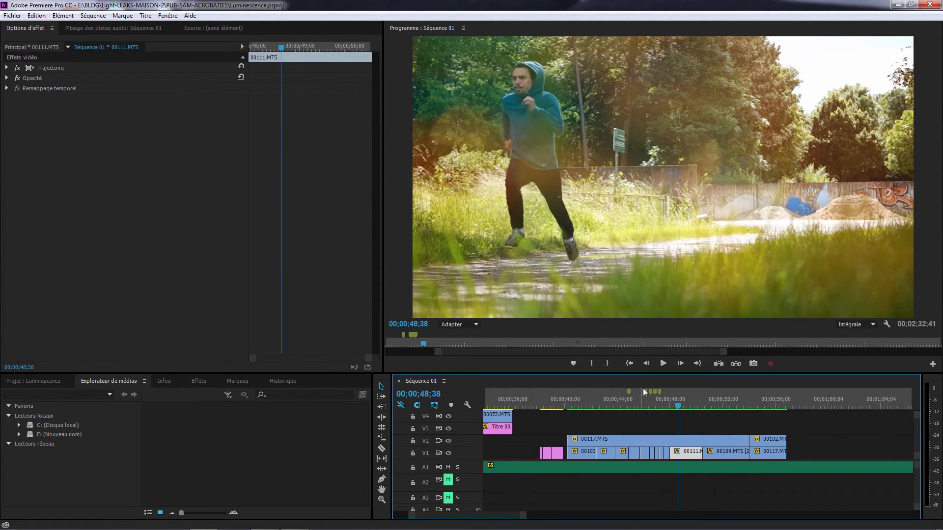
left_click(663, 364)
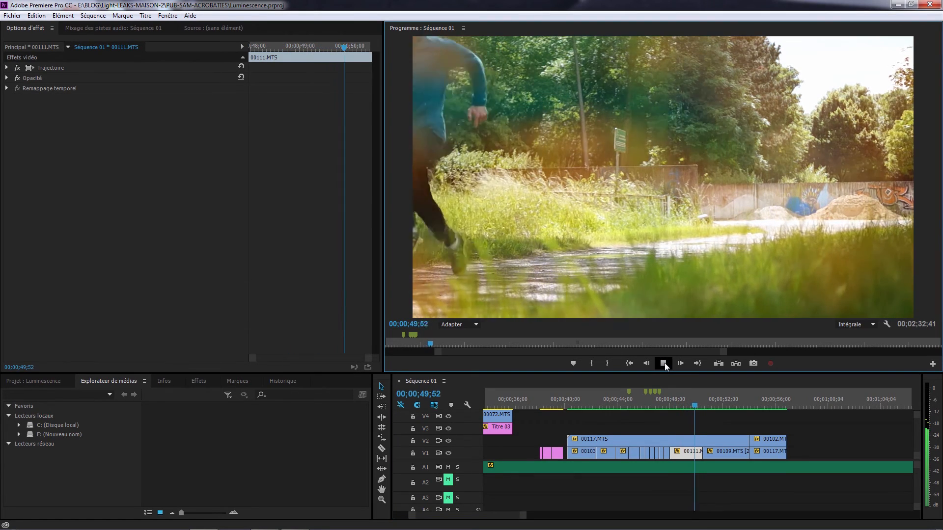
left_click(662, 363)
left_click(685, 405)
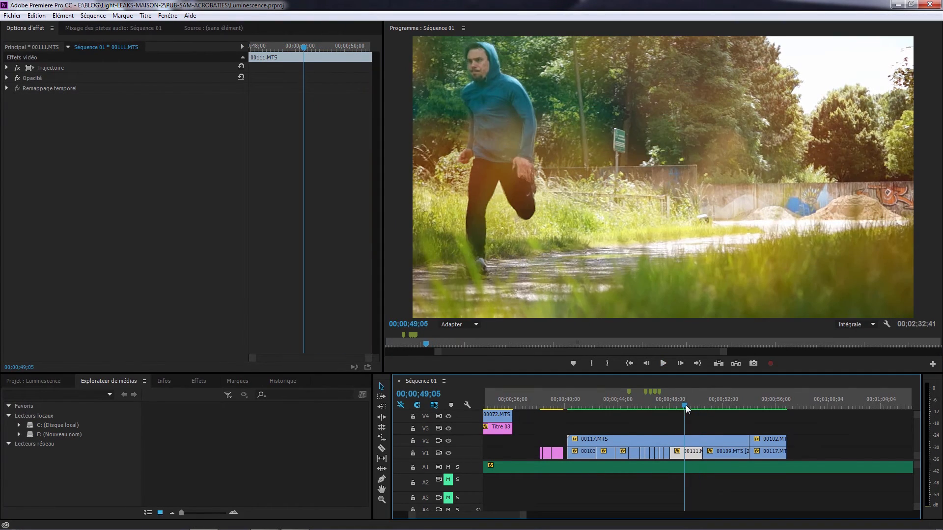
Scrub to the puddle splash in clip 00109.MTS and play the slow motion twice from just before the foot lands
left_click_drag(696, 405, 718, 405)
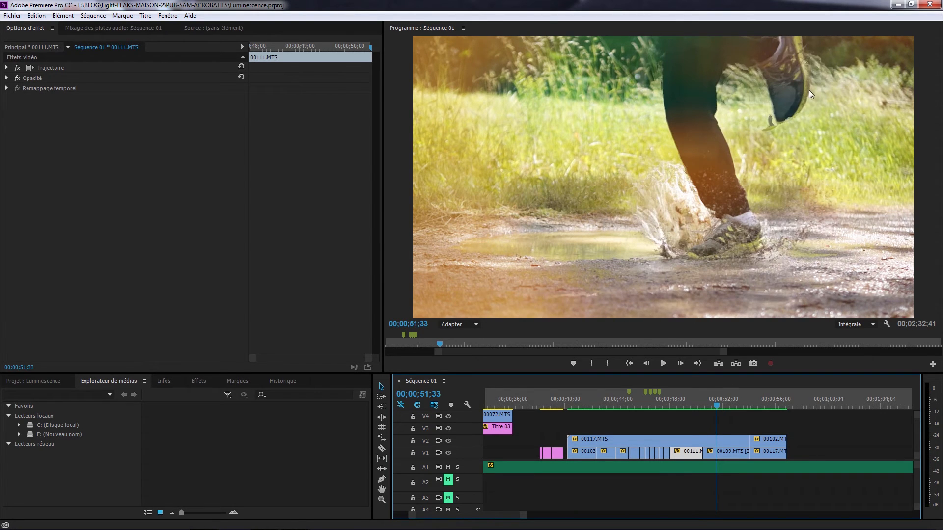
left_click_drag(711, 406, 714, 405)
left_click(661, 365)
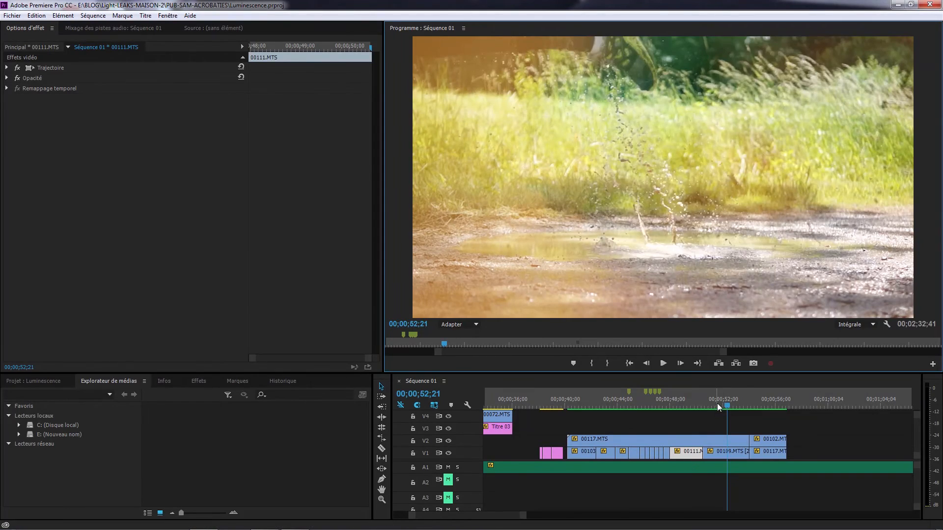
left_click_drag(717, 403, 705, 399)
left_click(661, 366)
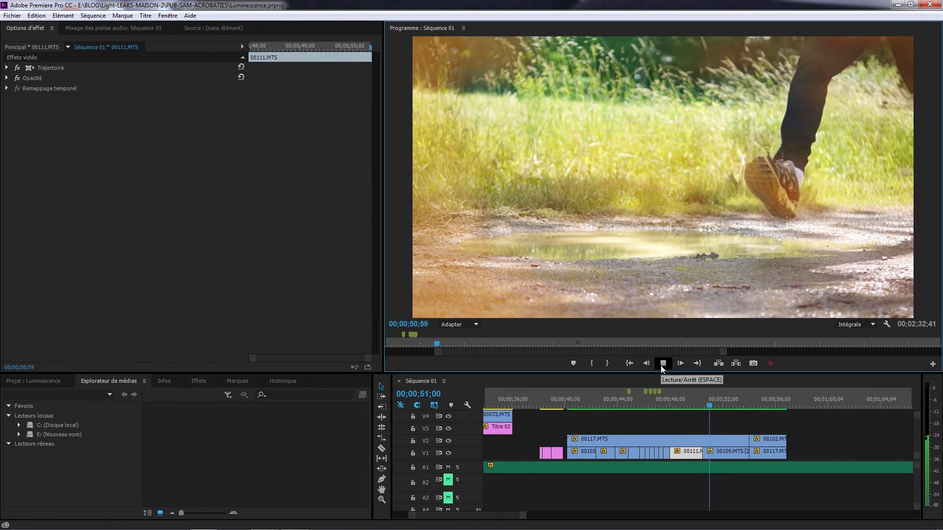
key("space")
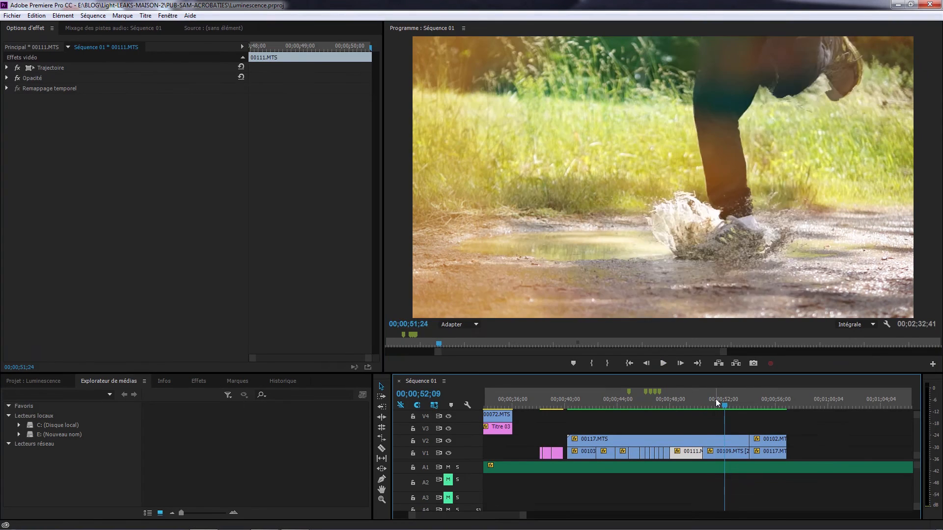
Scrub through the frames around 00;00;51;00 to examine the foot entering the puddle in clip 00109.MTS
left_click(712, 400)
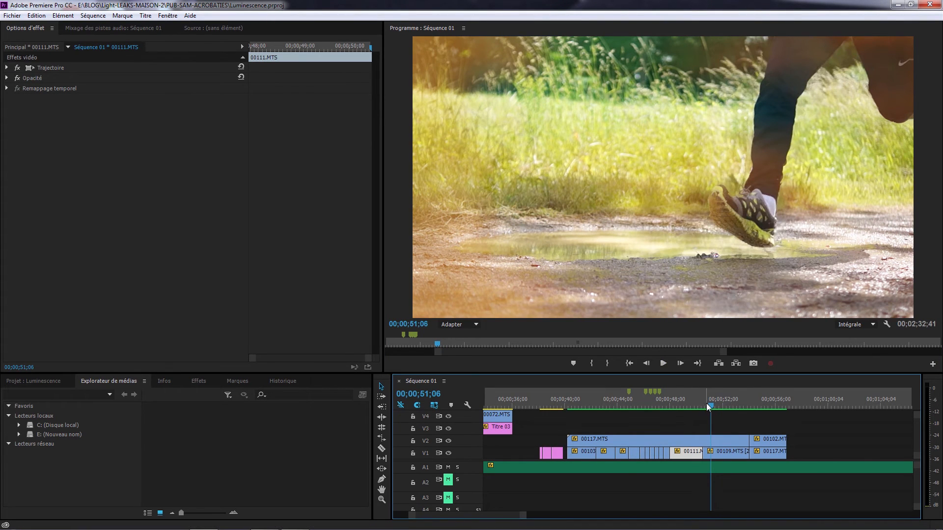
left_click(708, 406)
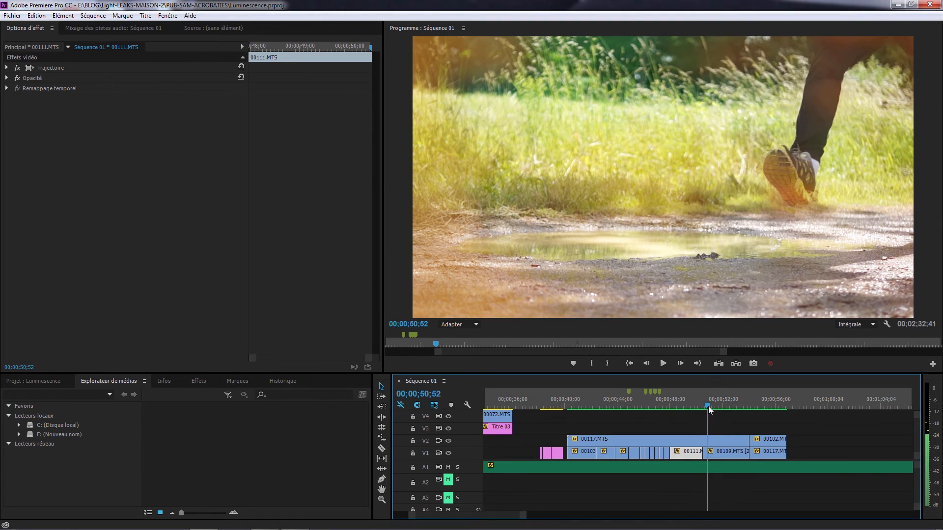
left_click(709, 406)
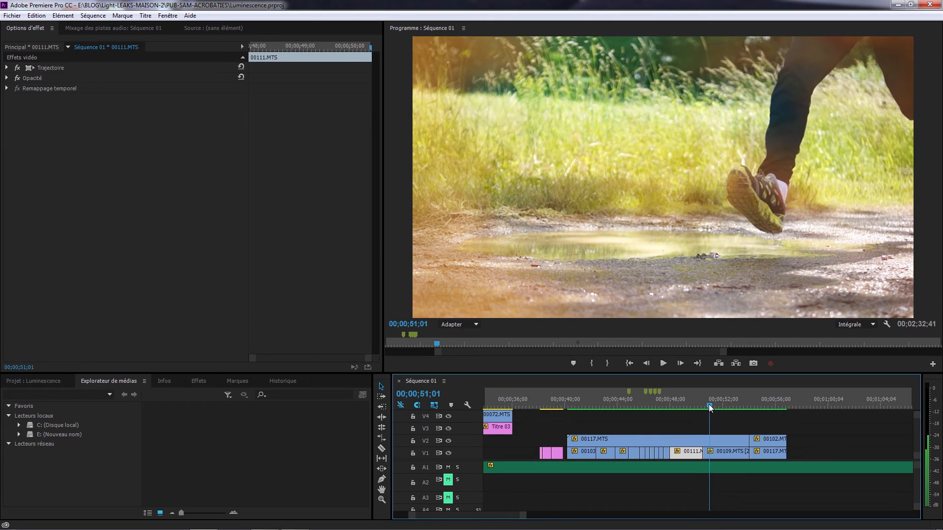
left_click_drag(709, 408, 715, 409)
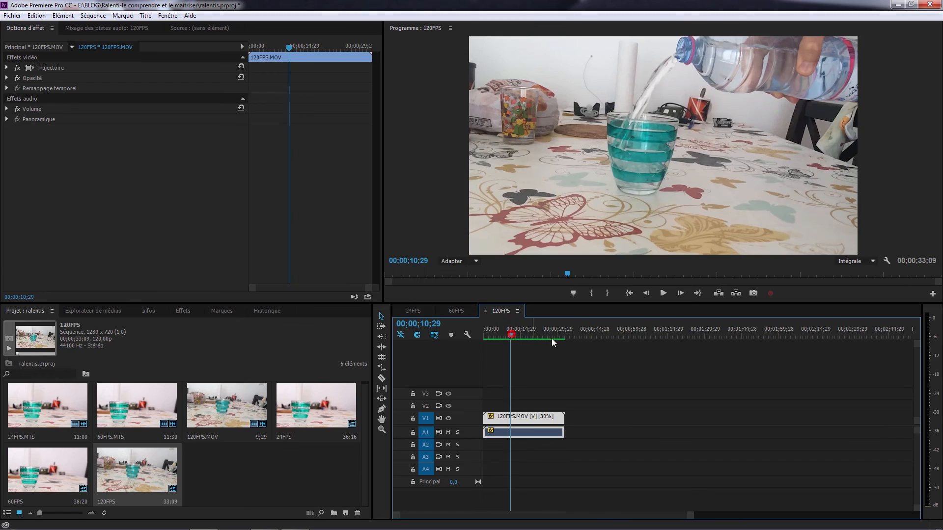
Switch to the 24FPS sequence and open its media export settings
left_click(12, 15)
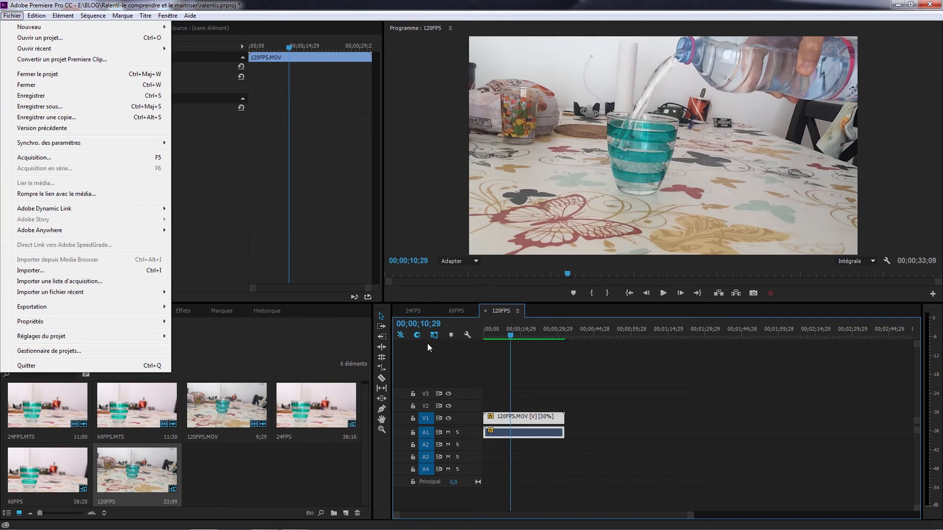
left_click(421, 315)
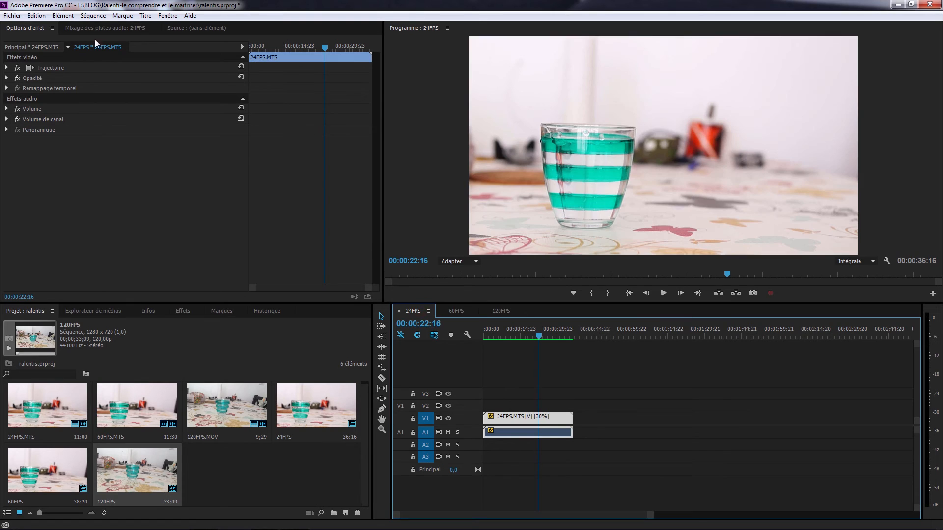
left_click(10, 15)
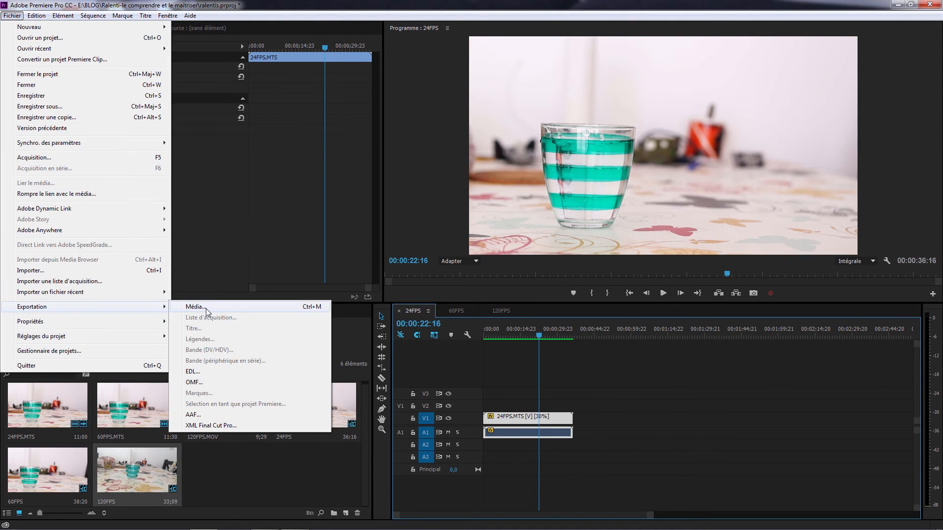
left_click(301, 306)
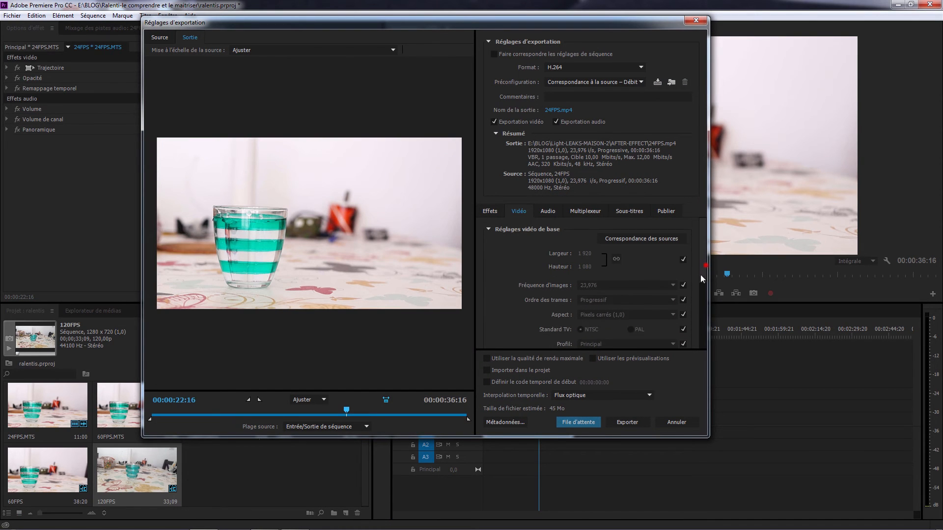
Unlink the export's frame rate from the source and set it to 50 fps
scroll(688, 330, "down", 5)
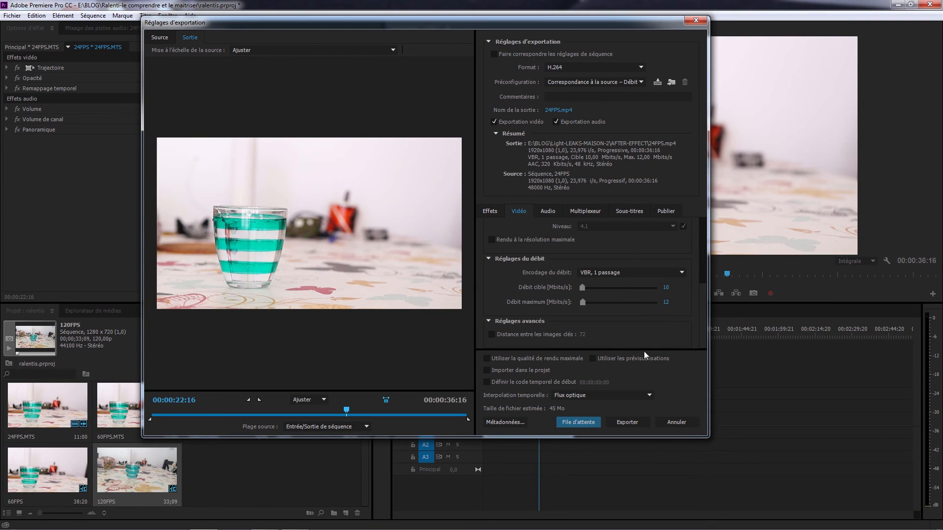
left_click_drag(702, 304, 709, 237)
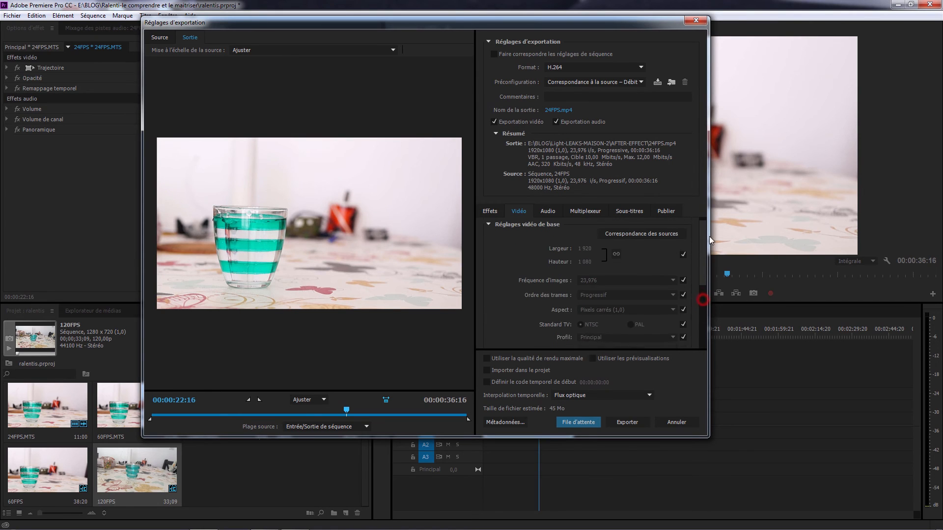
left_click(683, 285)
left_click(672, 285)
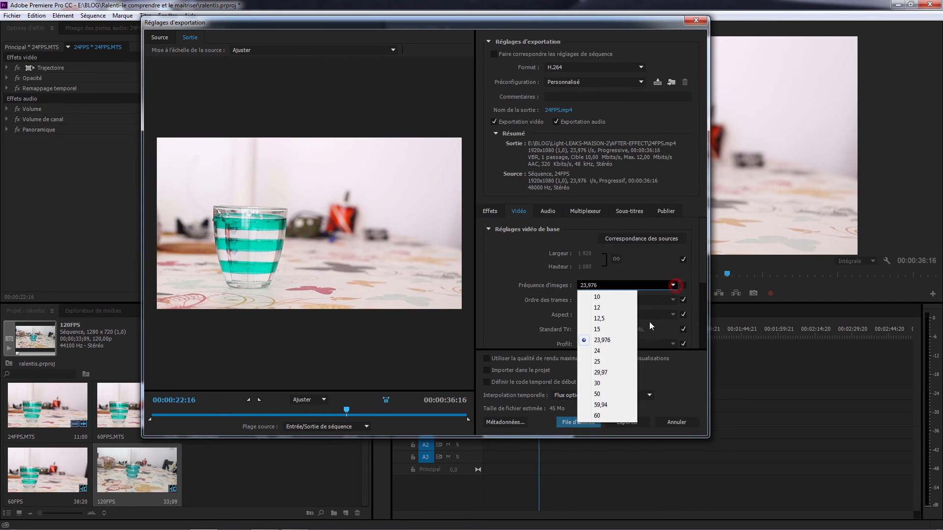
left_click(603, 394)
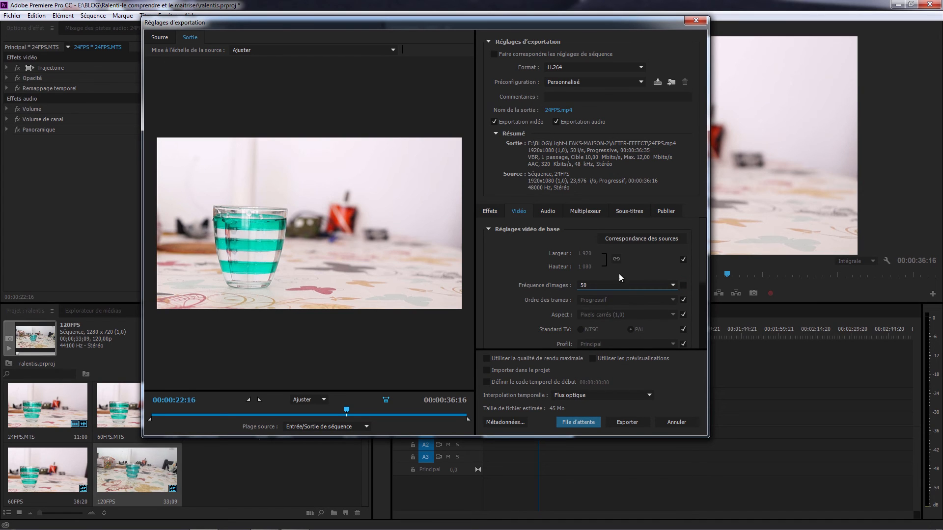
Select optical flow (Flux optique) as the export's time interpolation
left_click_drag(701, 265, 688, 338)
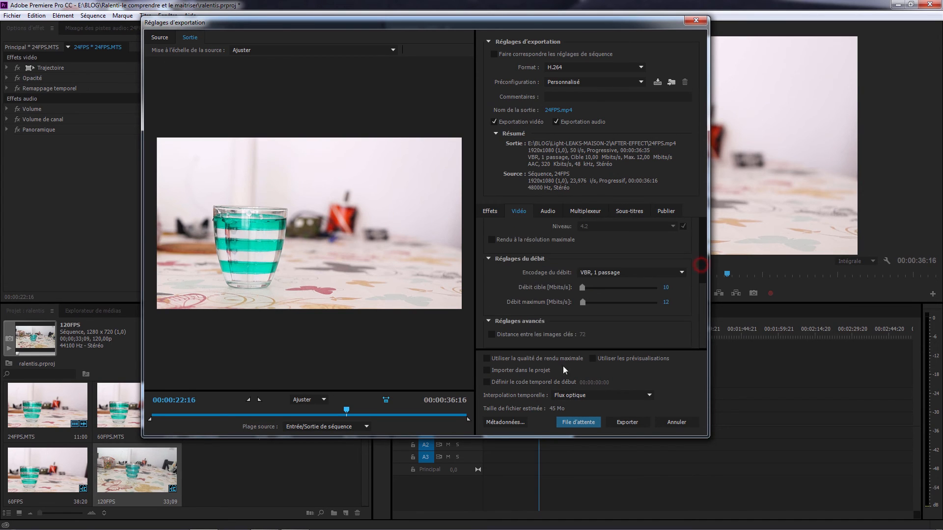
left_click(651, 395)
left_click(570, 430)
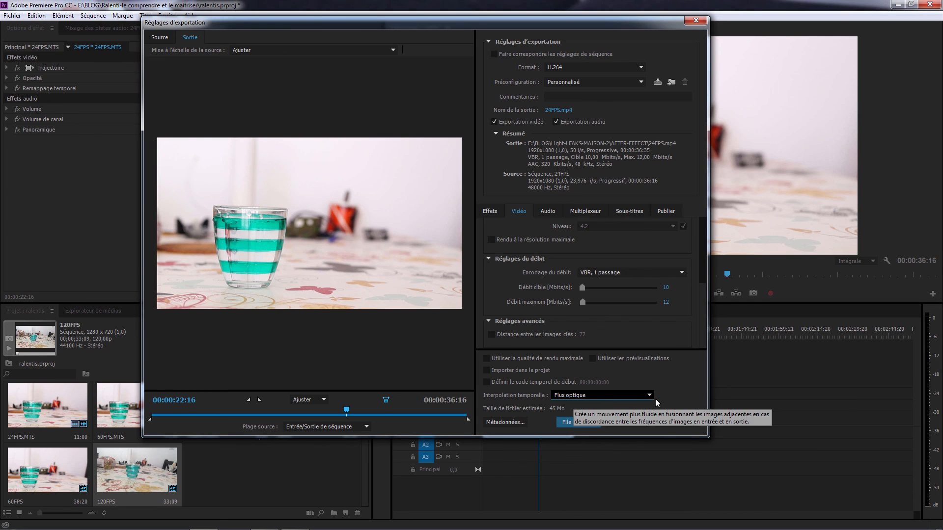
left_click(650, 395)
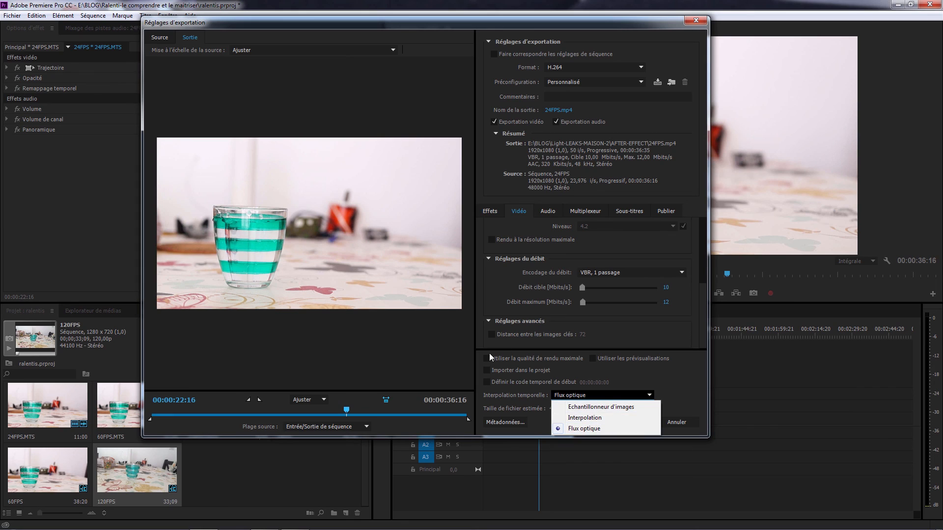
left_click(583, 428)
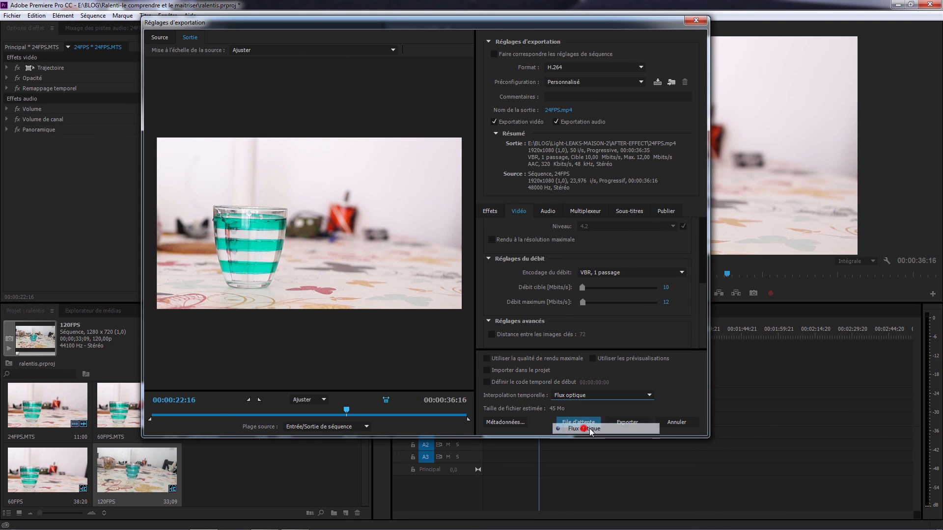